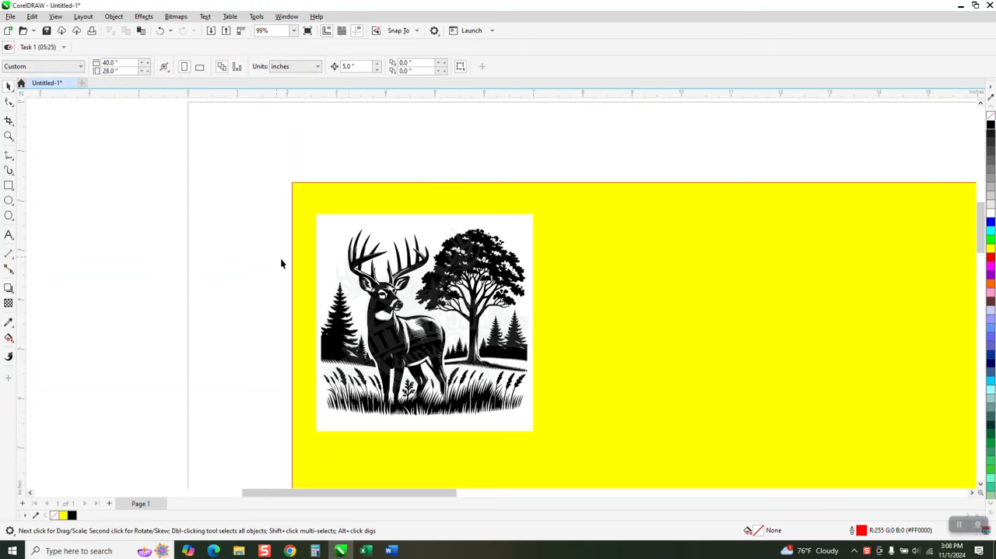
Move the deer bitmap close to the yellow rectangle's upper-left corner and place a duplicate 5 inches to its left
left_click_drag(401, 273, 385, 250)
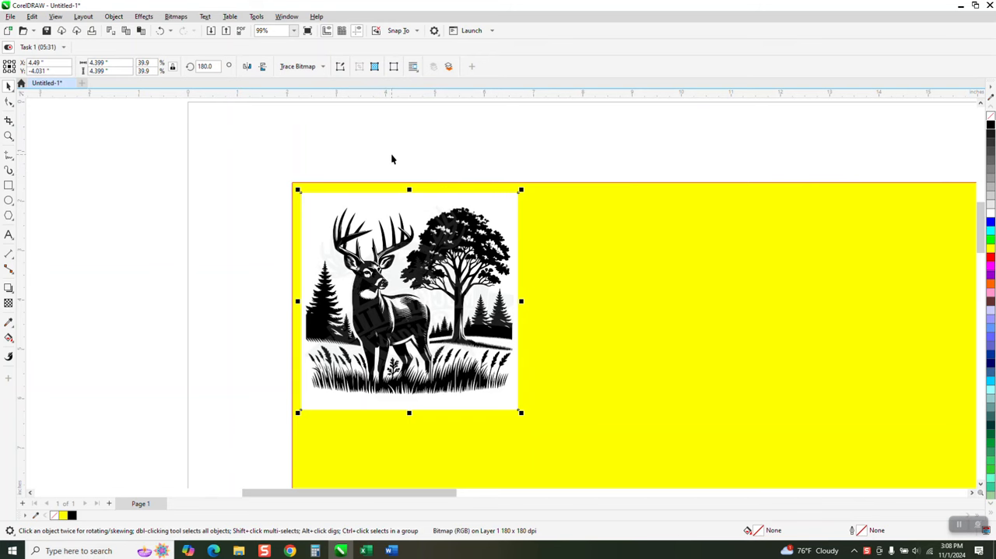
key("ctrl+d")
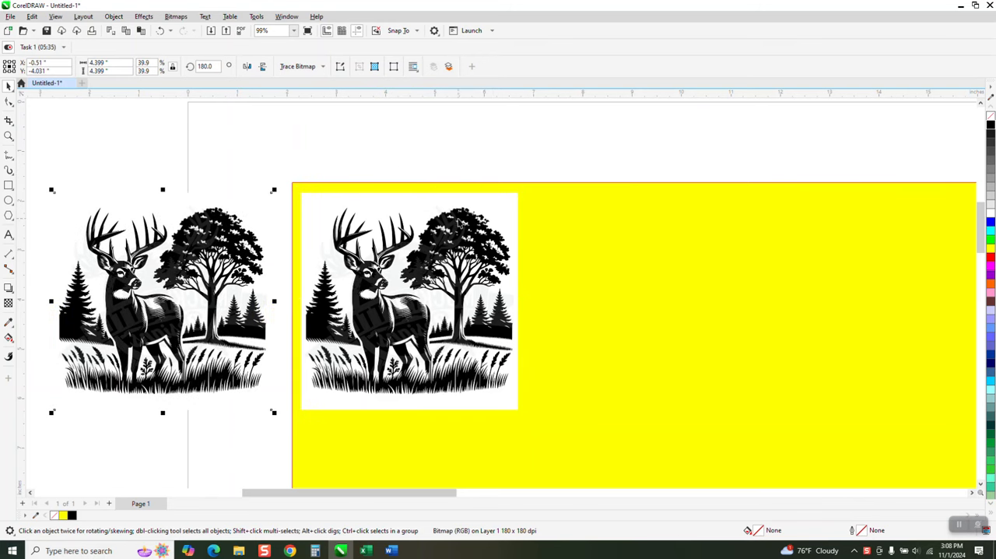
Outline-trace the deer bitmap on the yellow rectangle as Clipart, with removal set to Color from entire image
left_click(463, 224)
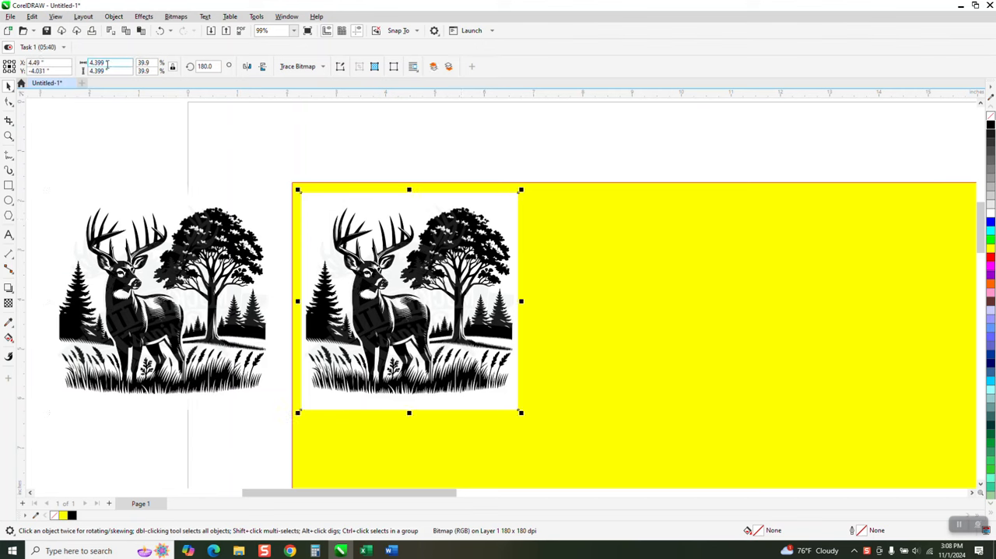
left_click(322, 66)
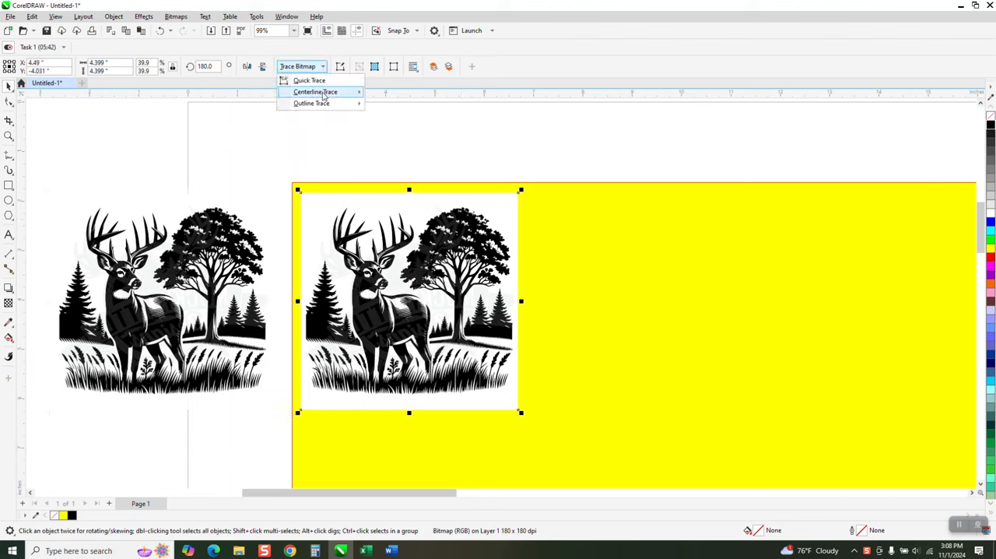
mouse_move(319, 103)
left_click(400, 140)
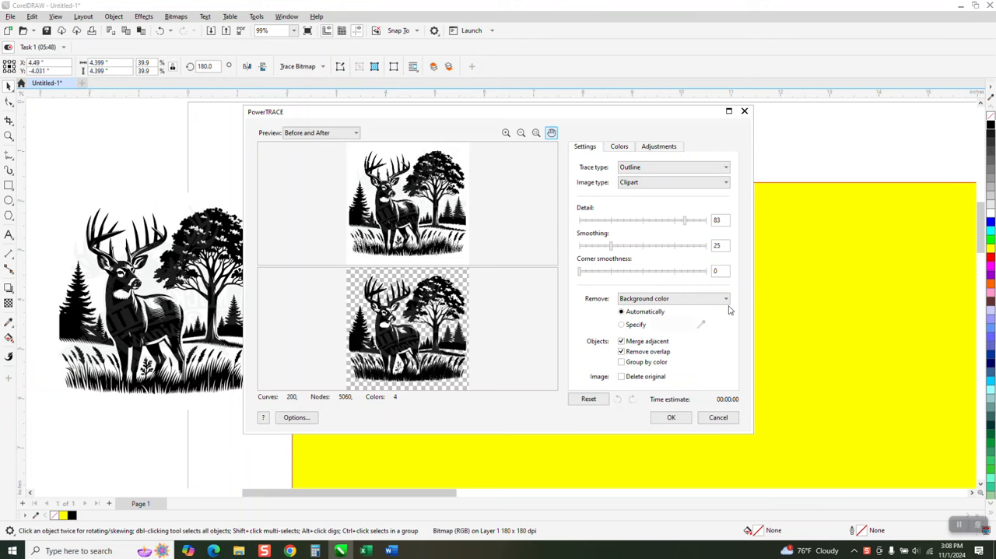
left_click(725, 303)
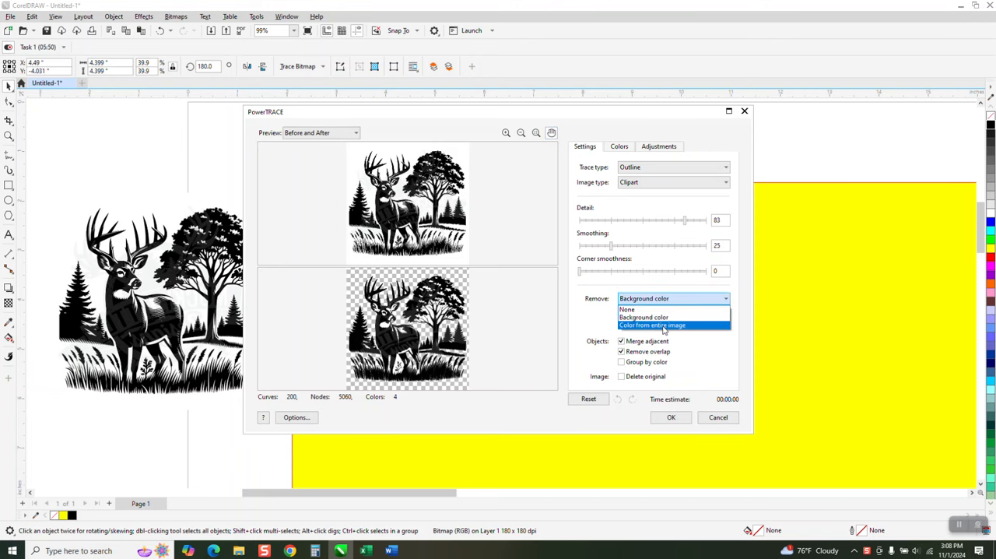
left_click(662, 326)
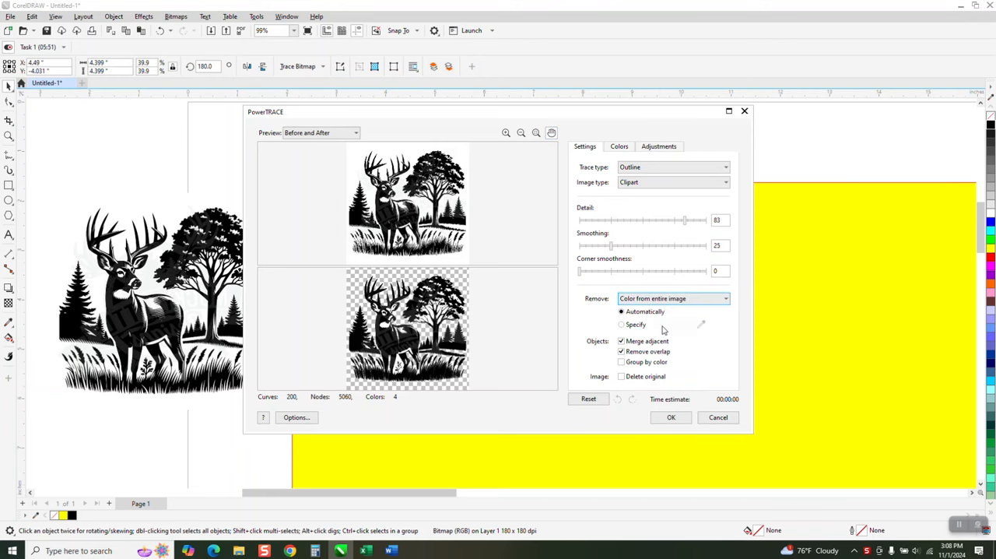
left_click(671, 417)
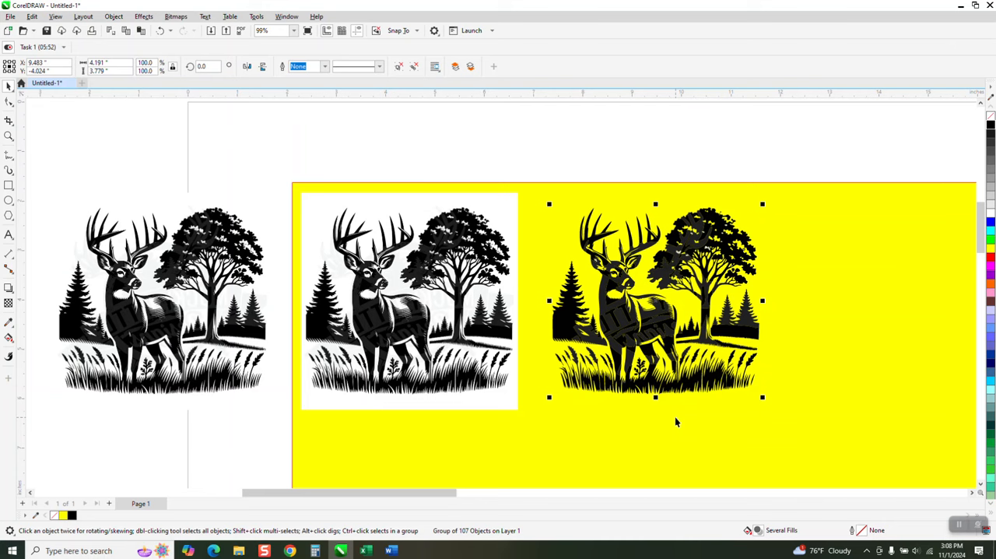
Ungroup the traced deer artwork into individual curves
left_click(9, 136)
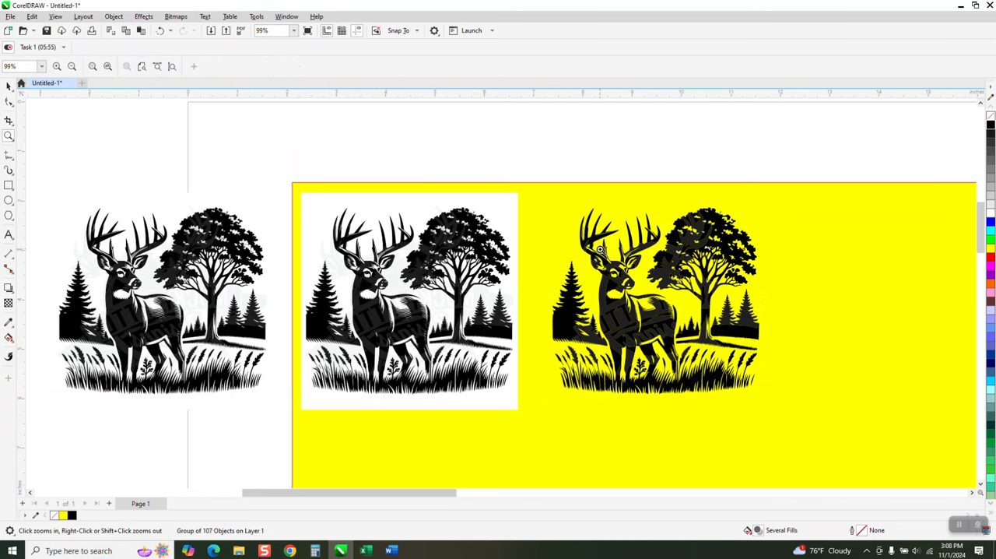
left_click_drag(672, 223, 743, 294)
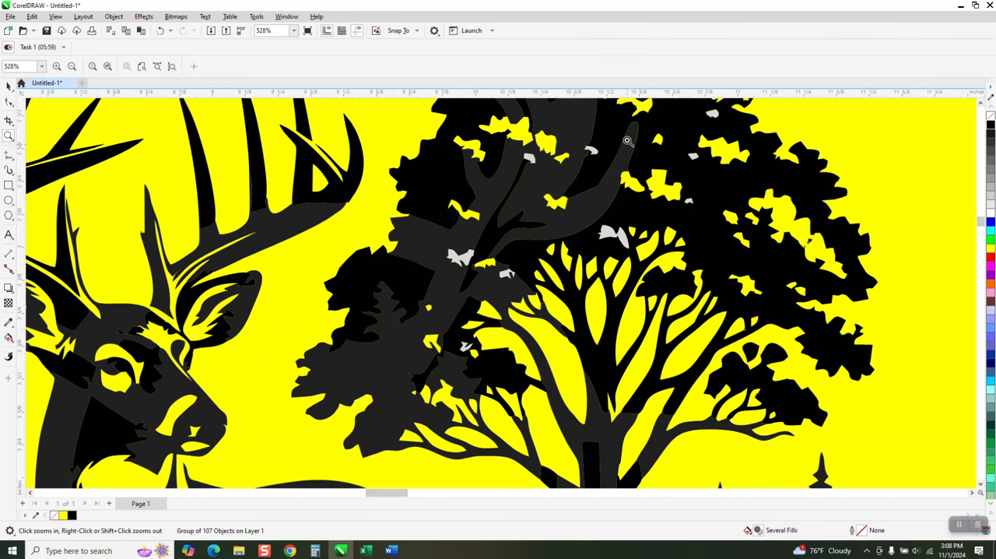
scroll(541, 240, "down", 1)
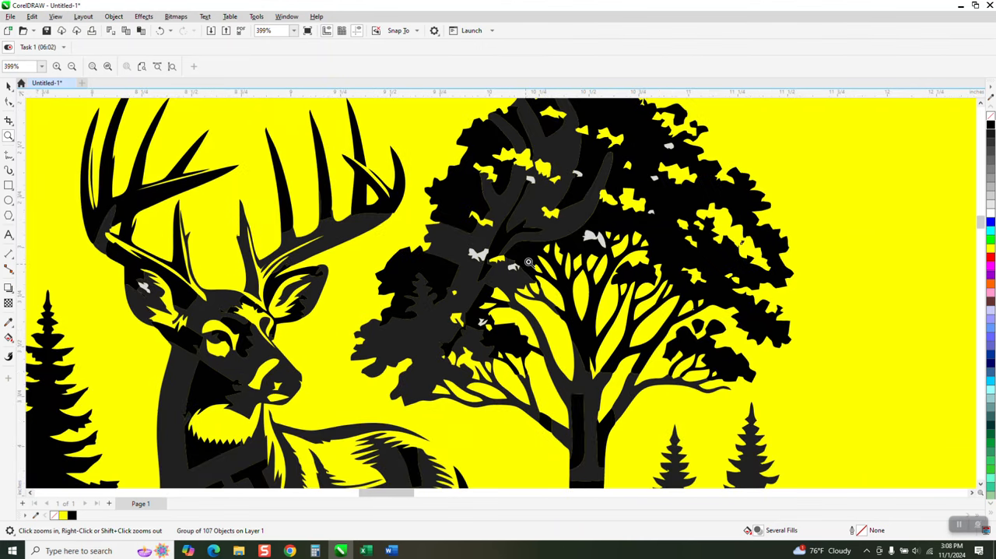
scroll(554, 226, "down", 1)
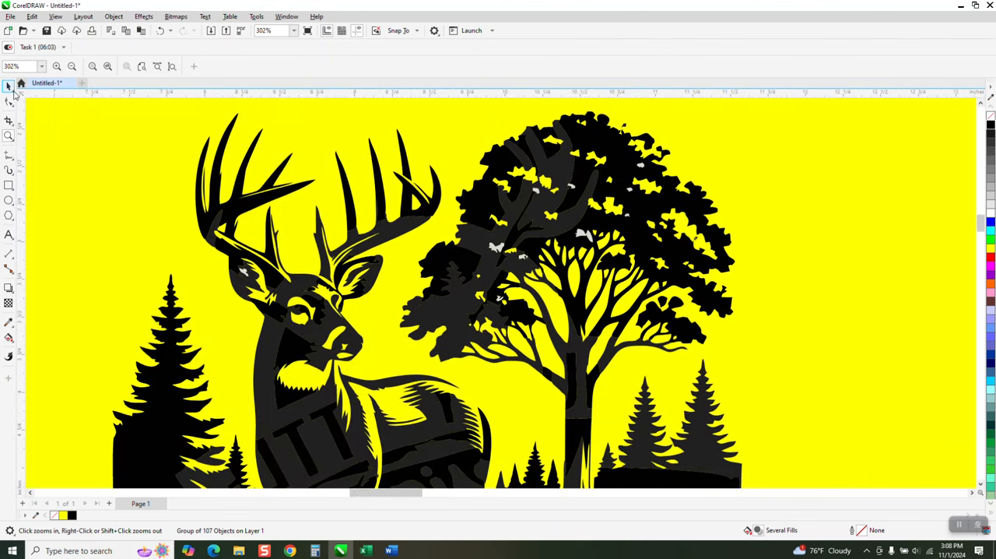
left_click(9, 88)
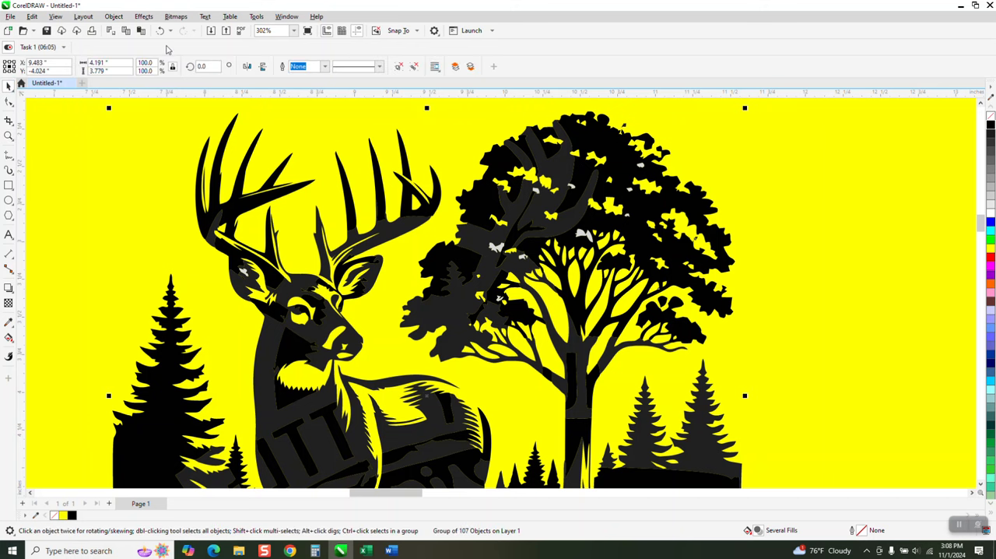
scroll(506, 192, "down", 2)
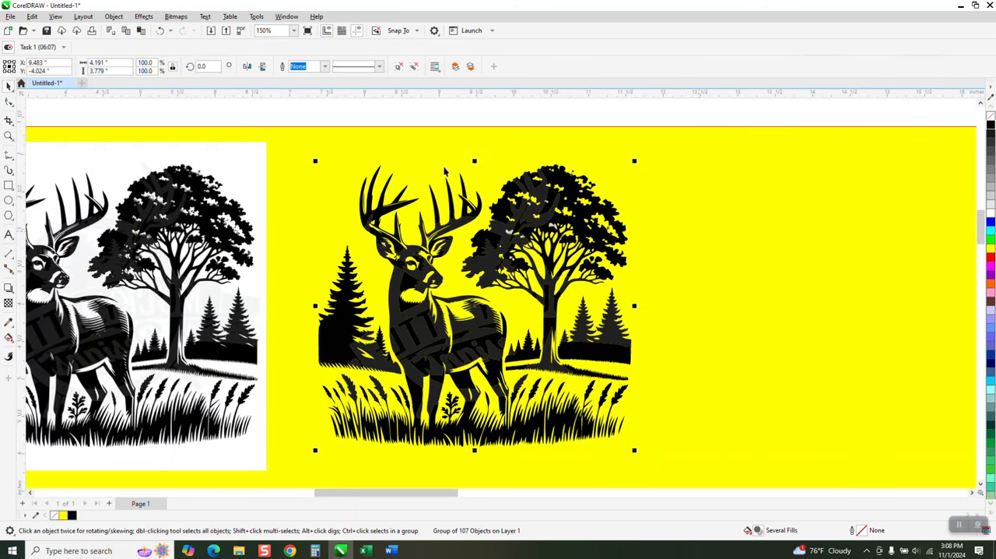
left_click(429, 120)
left_click(513, 218)
left_click(113, 16)
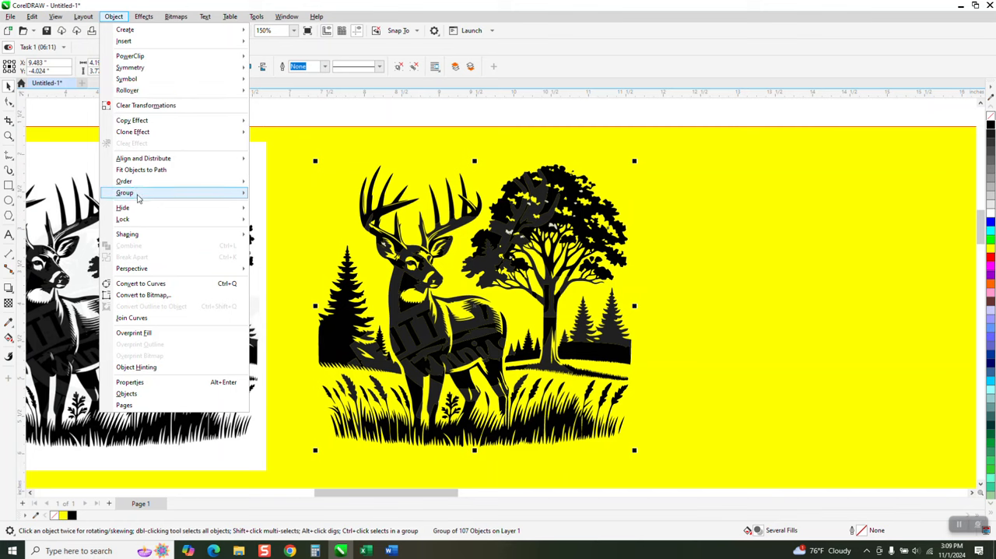
mouse_move(195, 192)
left_click(273, 206)
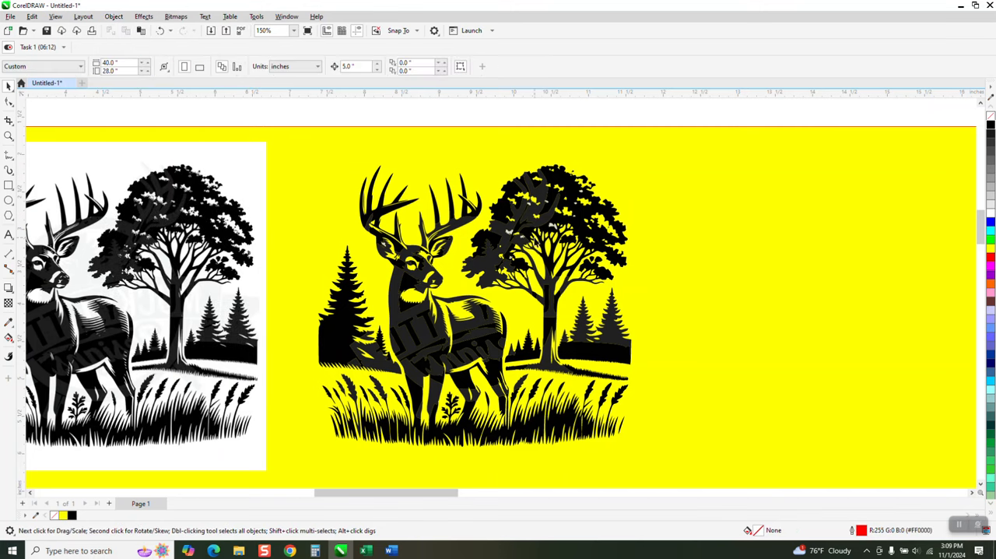
Try moving a piece of the large tree and the deer's antler out of the traced artwork, and undo both moves
left_click(527, 221)
left_click_drag(528, 222, 680, 233)
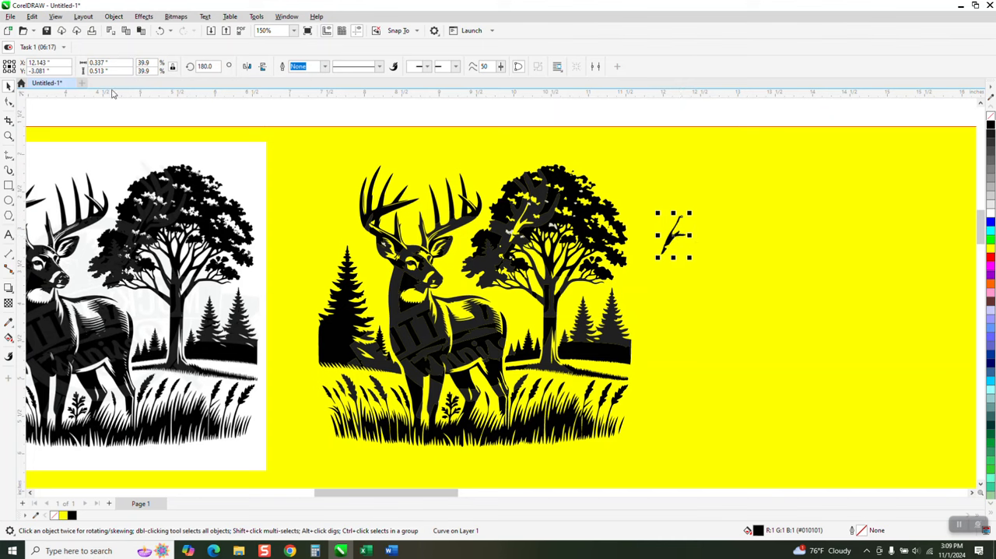
left_click(160, 31)
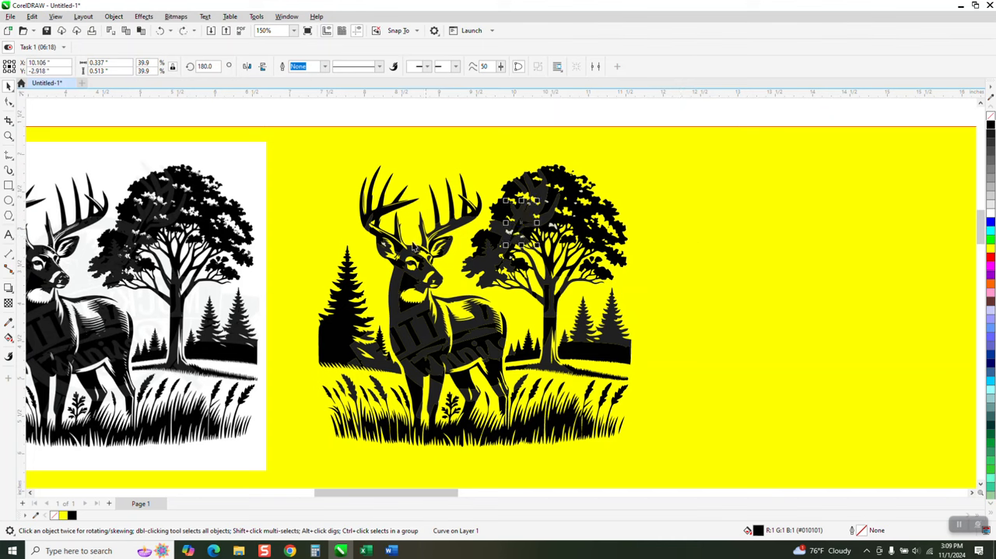
left_click_drag(364, 208, 436, 258)
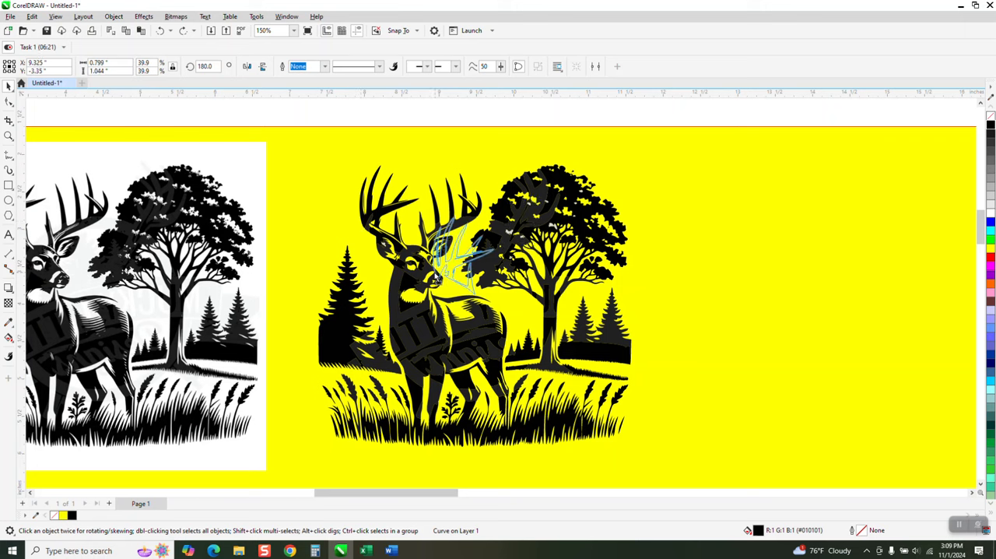
left_click(161, 31)
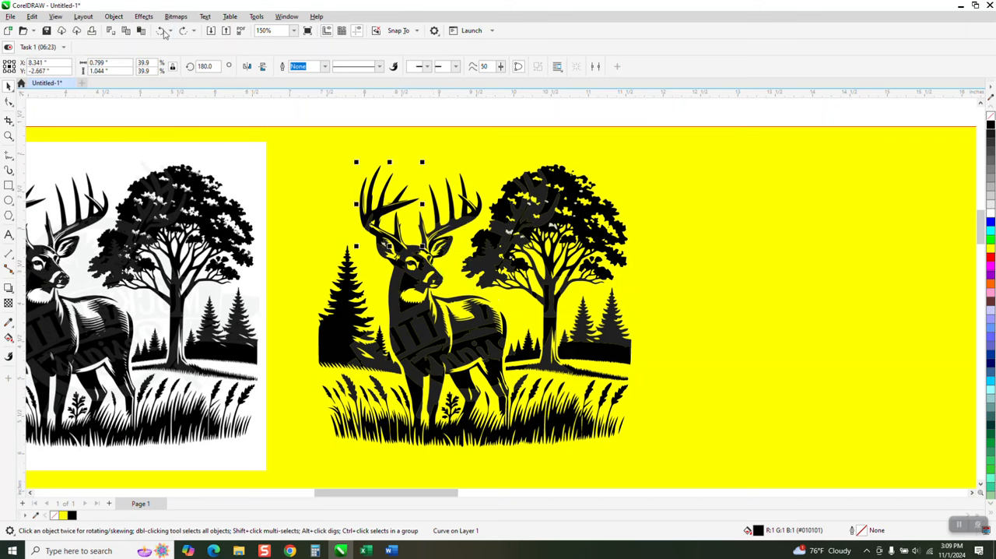
Delete the light grey speck inside the traced deer's ear
left_click_drag(320, 121, 447, 294)
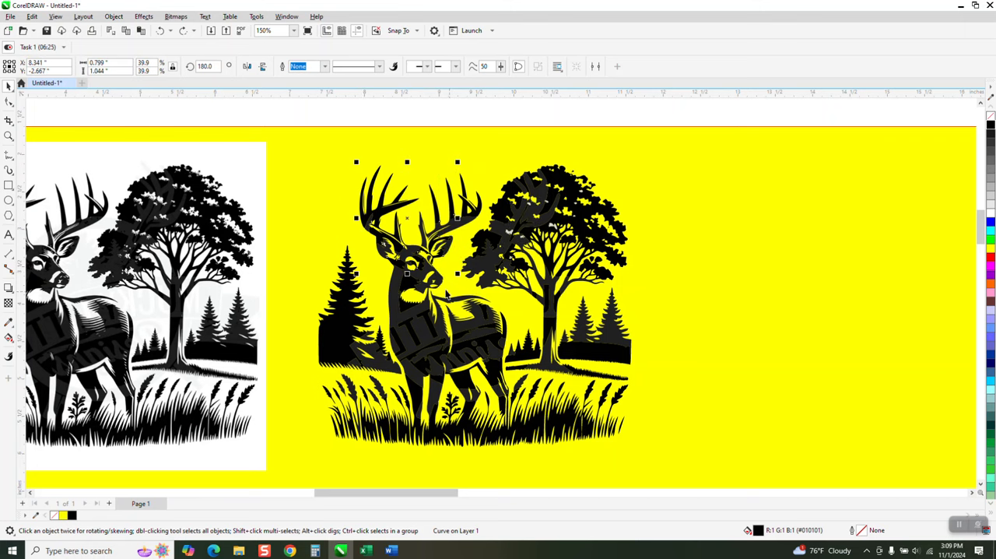
left_click(8, 137)
left_click_drag(322, 194, 500, 342)
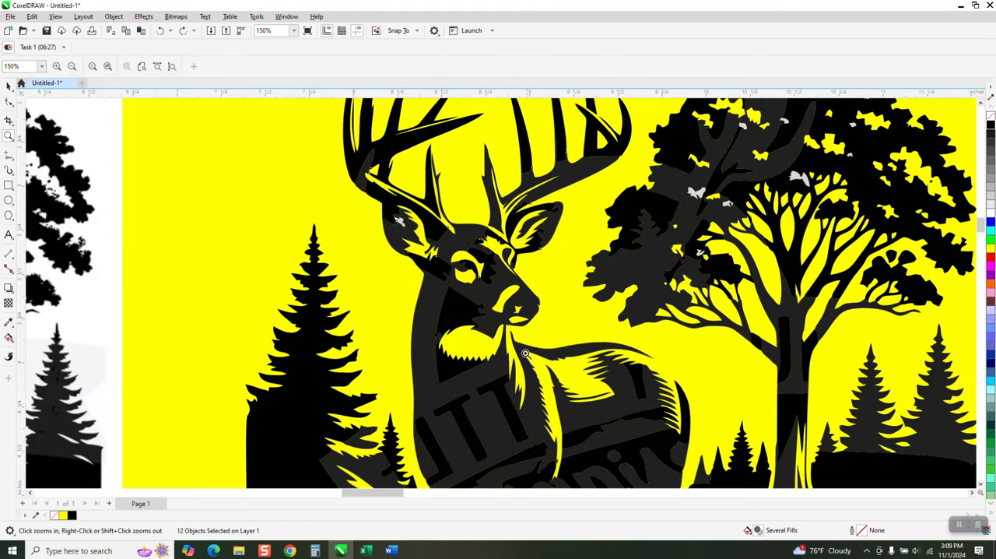
left_click(9, 87)
left_click(119, 184)
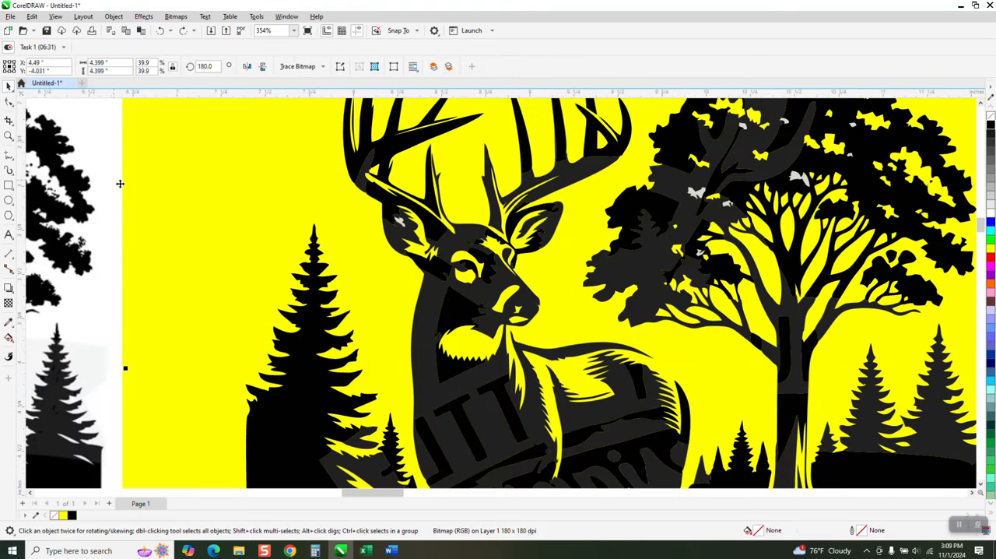
left_click(402, 224)
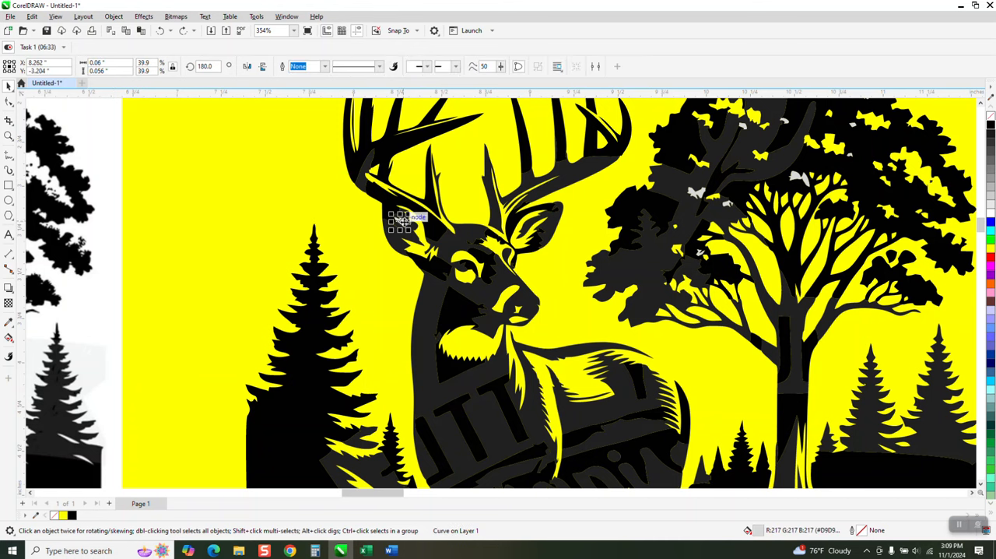
key("Delete")
Delete the light grey specks in the foliage of the traced large tree
scroll(236, 323, "down", 1)
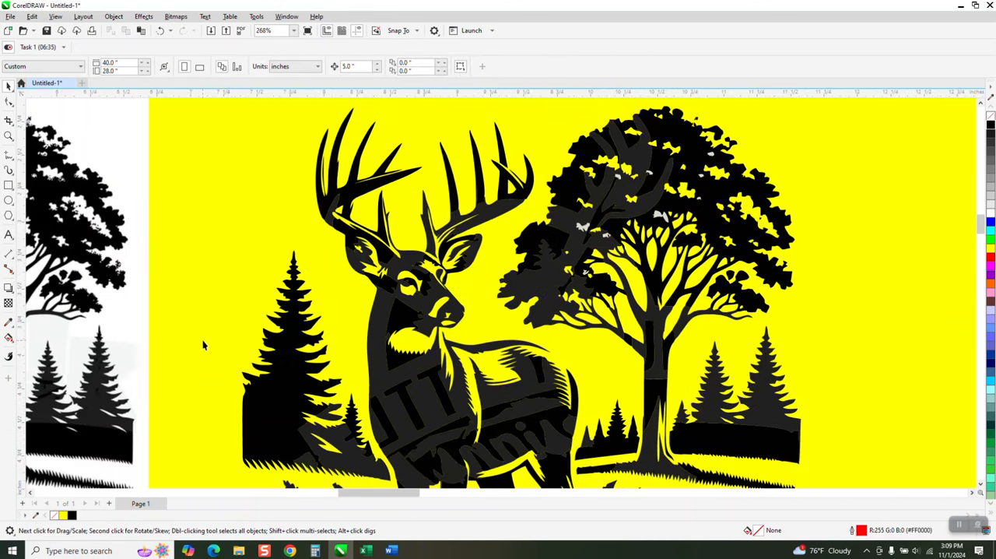
left_click(582, 228)
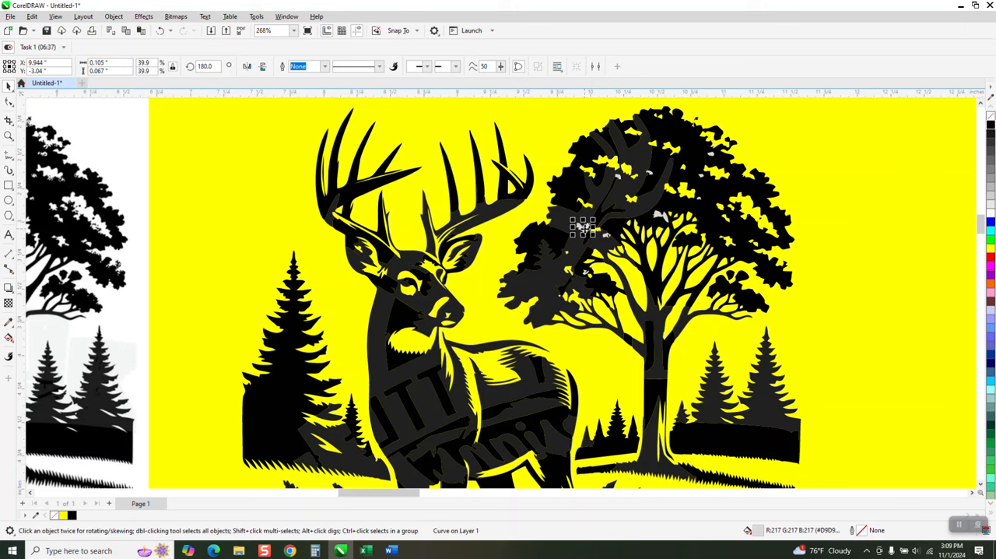
key("Delete")
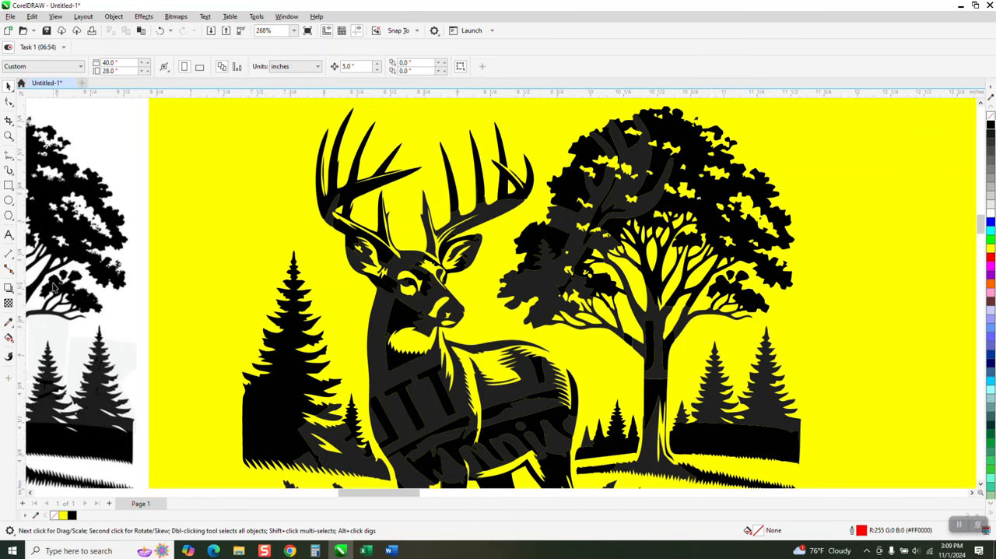
Examine the shades of black in the deer artwork with the Color Eyedropper and look closely at the deer's body
left_click(14, 325)
left_click(36, 323)
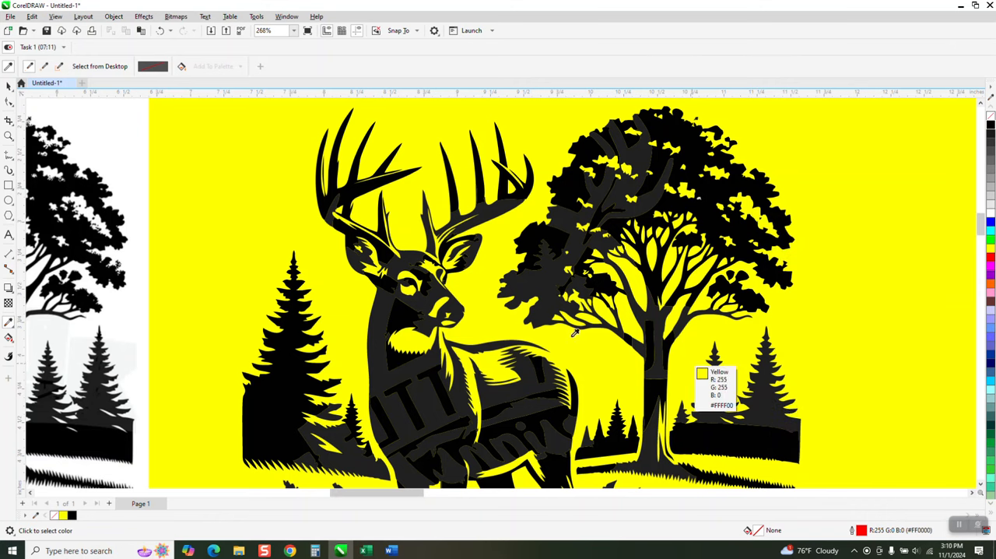
scroll(483, 306, "down", 2)
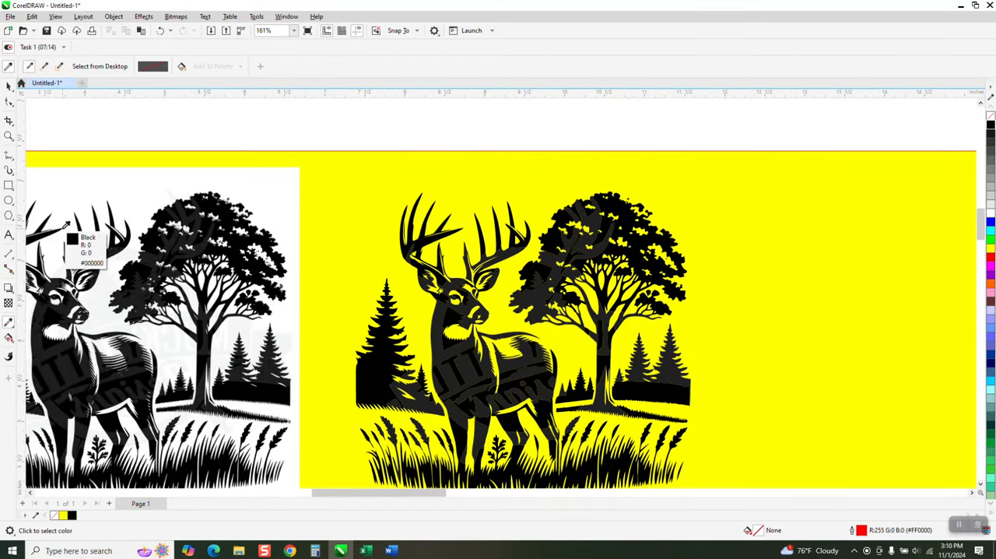
left_click(8, 135)
left_click_drag(442, 333, 598, 414)
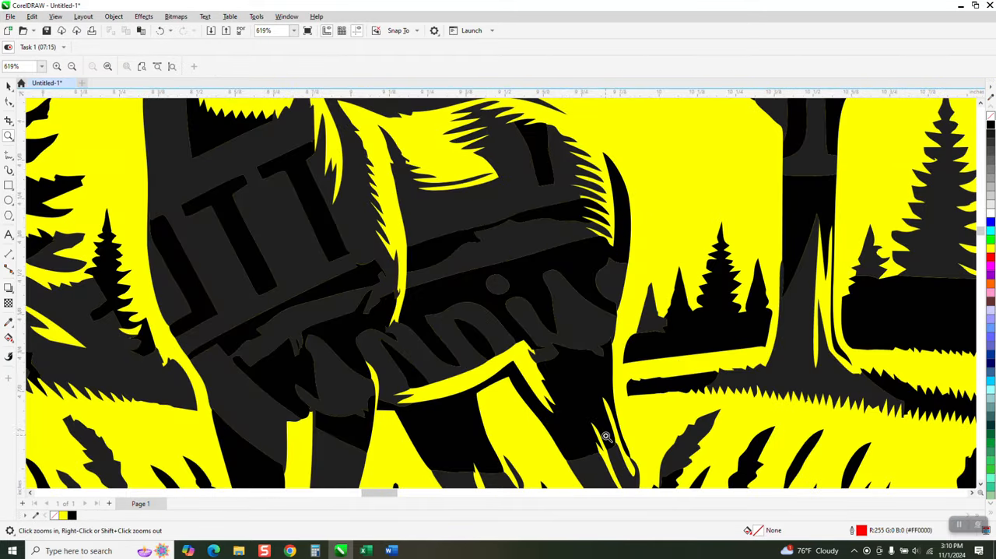
scroll(459, 303, "down", 4)
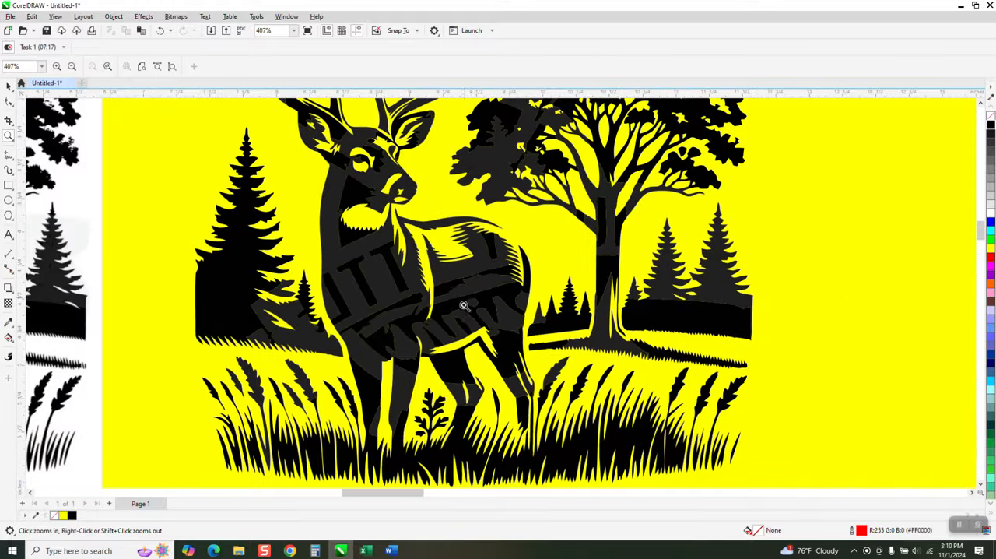
scroll(462, 292, "down", 4)
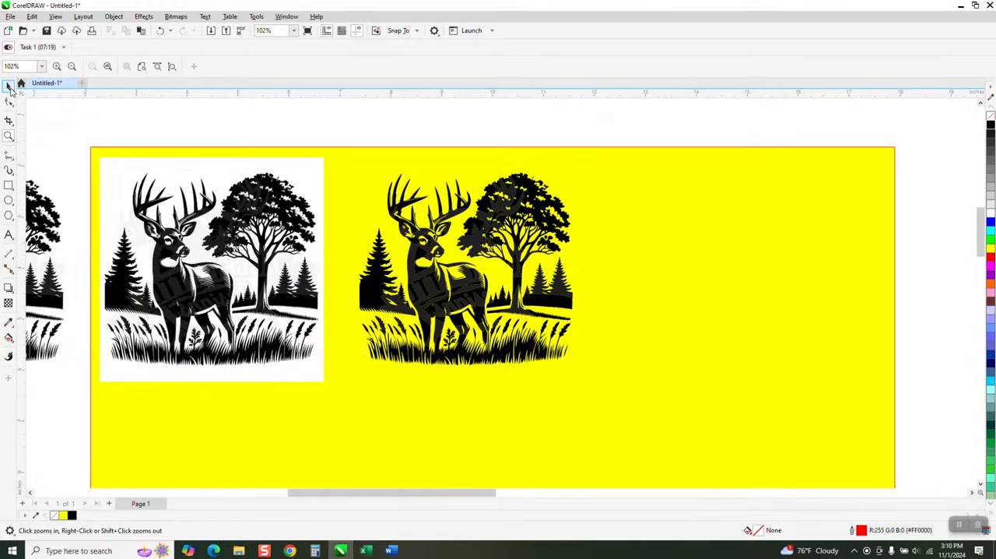
Fill all the curves of the traced deer artwork with black (#000000)
left_click(9, 86)
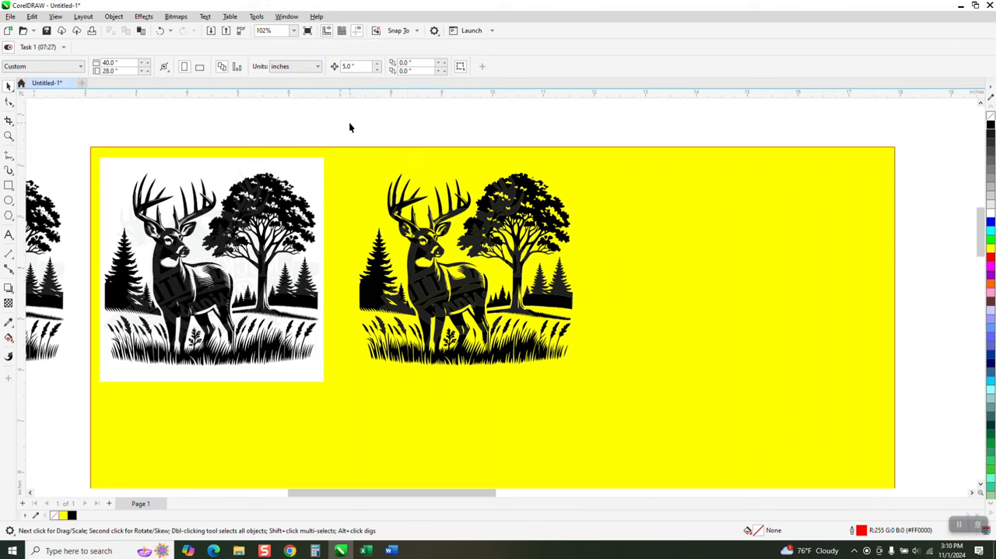
left_click_drag(365, 257, 621, 389)
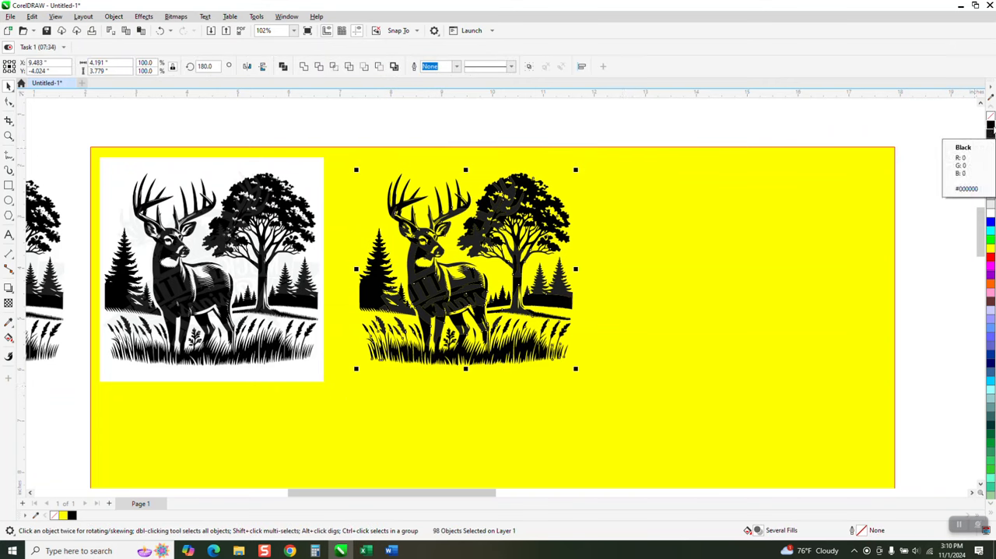
left_click(991, 124)
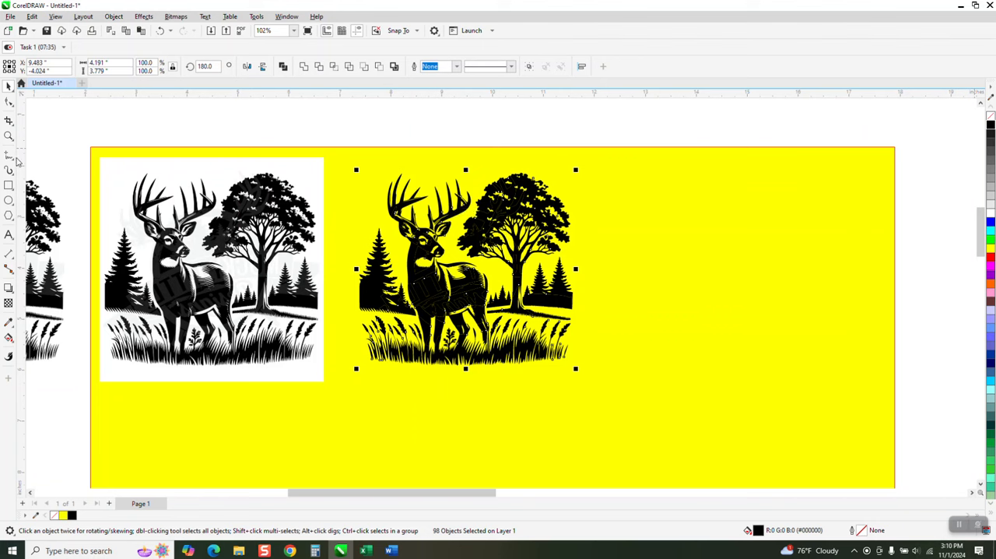
Check the large tree's foliage up close and undo the black fill of the traced deer artwork
left_click(9, 135)
left_click_drag(491, 192, 591, 268)
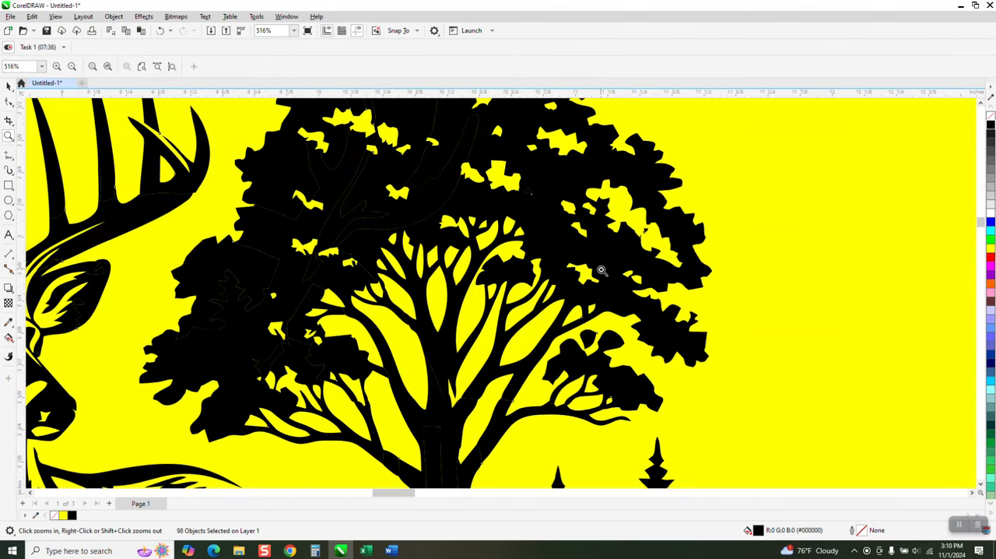
scroll(601, 270, "down", 3)
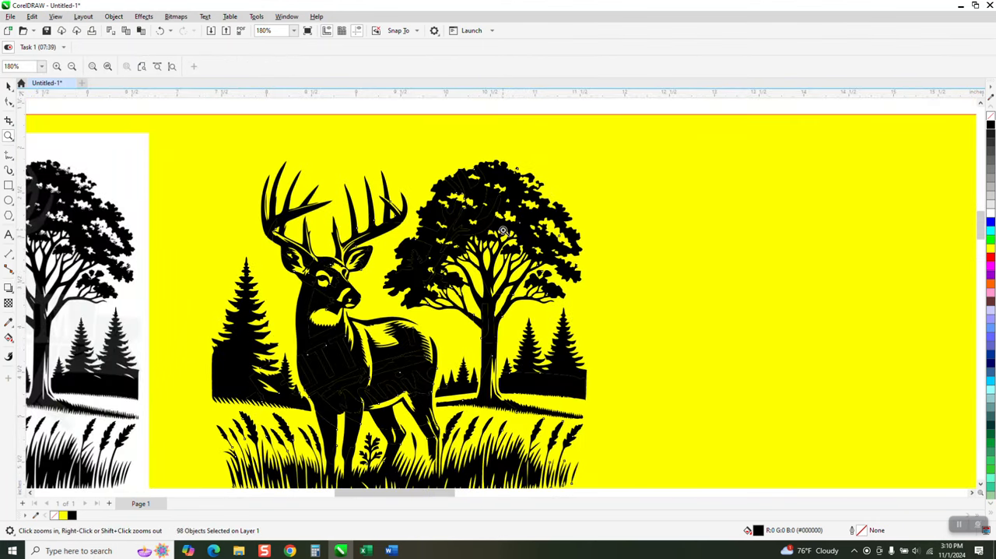
left_click(159, 31)
Duplicate the traced deer artwork and turn the copy into unfilled curves with a black hairline outline
left_click(8, 87)
scroll(365, 137, "down", 2)
key("ctrl+d")
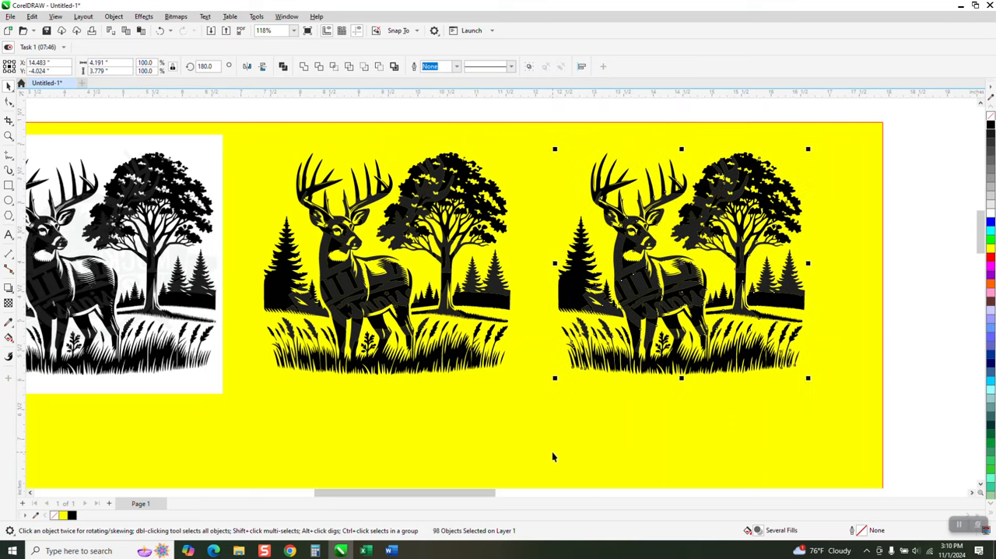
left_click(990, 116)
right_click(990, 125)
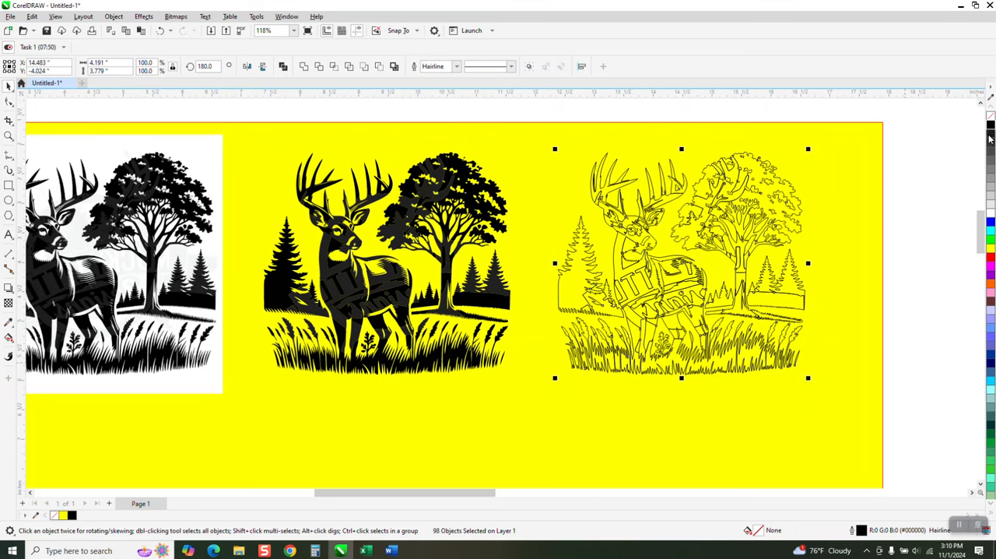
Examine the outlined copy for separate watermark curves across the deer's body and the trees
left_click(9, 136)
left_click_drag(540, 225, 798, 357)
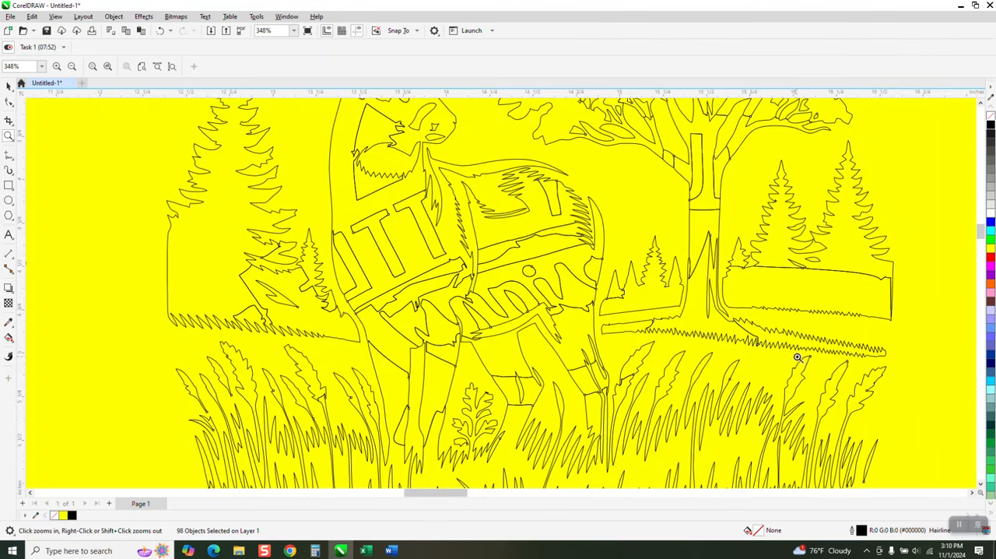
scroll(468, 317, "down", 1)
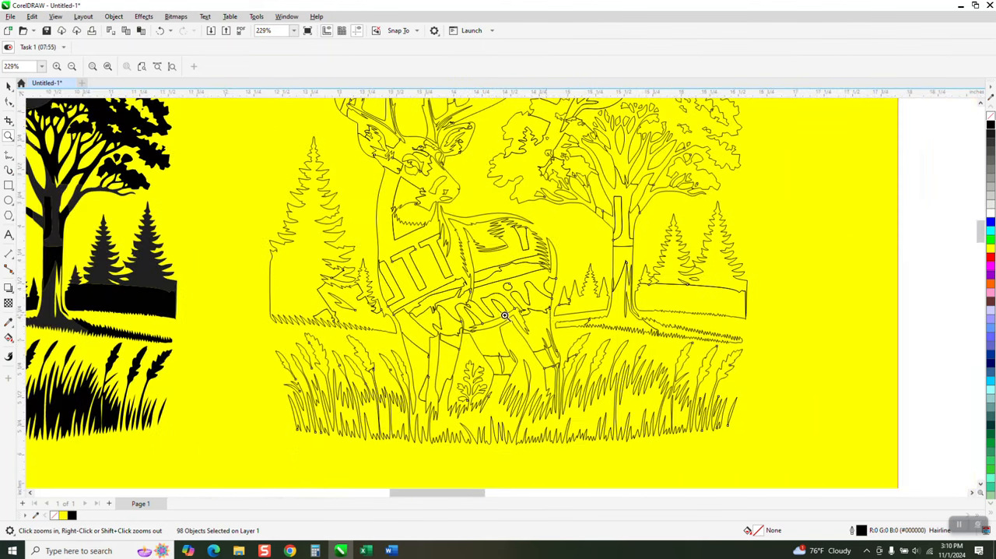
scroll(623, 271, "down", 1)
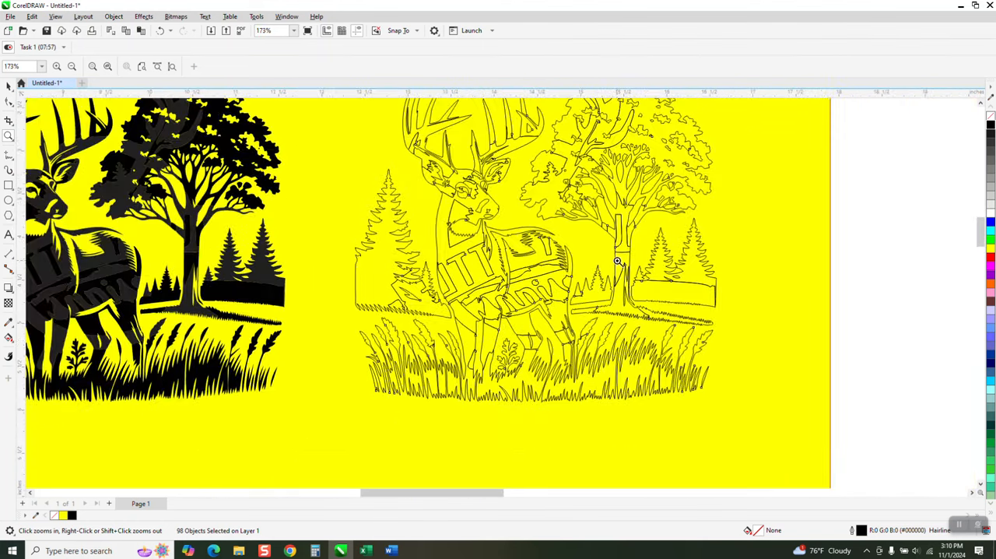
scroll(617, 260, "down", 1)
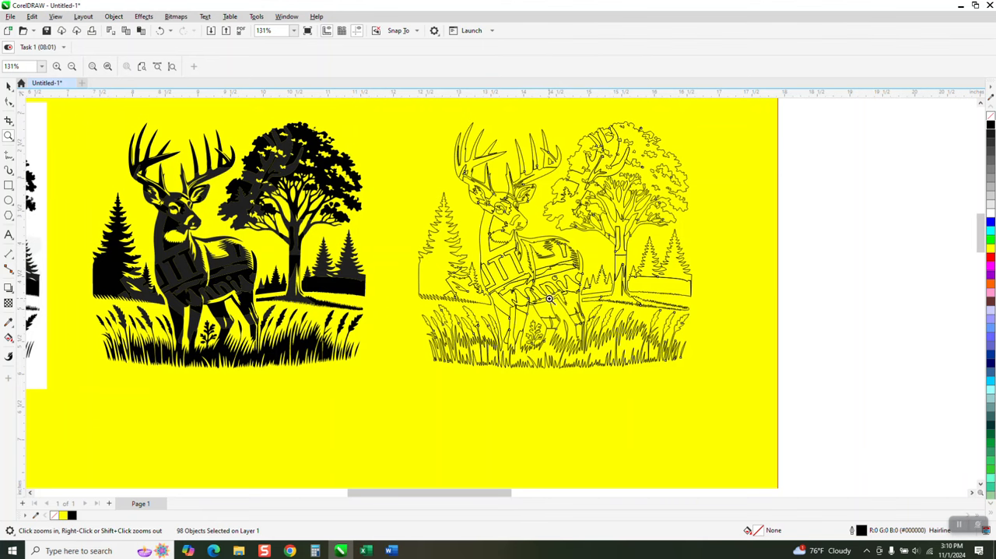
scroll(536, 298, "down", 1)
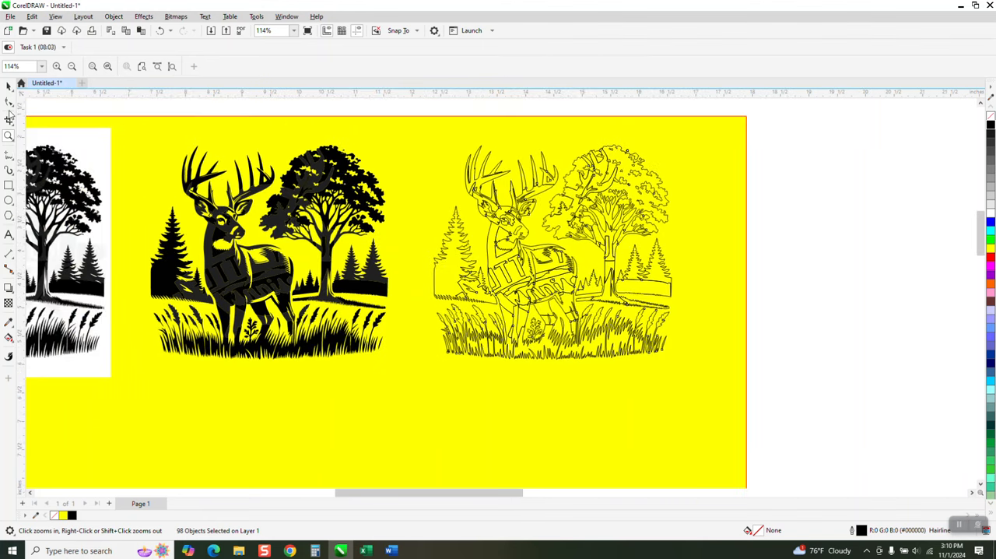
Delete the outlined copy of the deer artwork
left_click(7, 86)
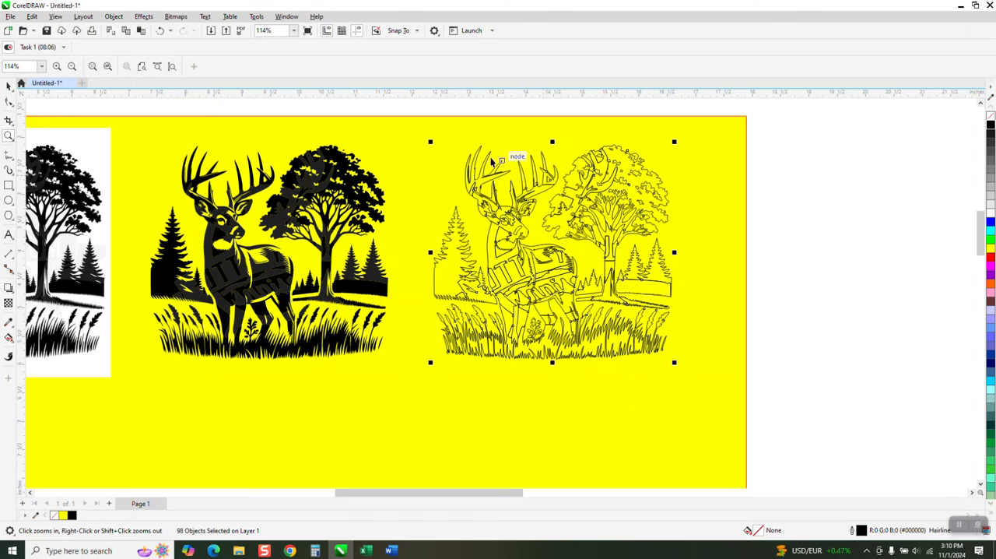
left_click(601, 333)
left_click_drag(601, 333, 754, 407)
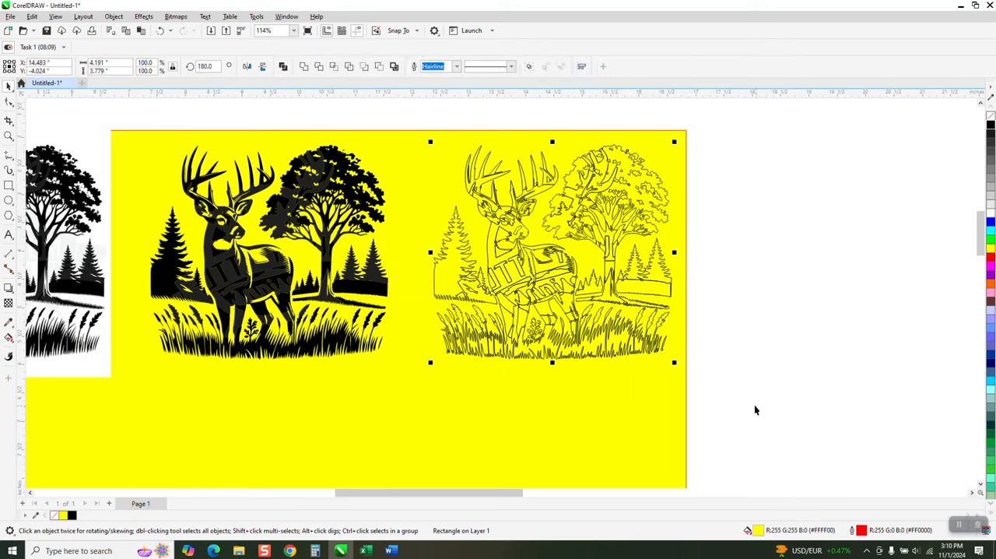
key("Delete")
Select all the curves of the remaining traced deer artwork and fill them with black (#000000)
left_click(272, 288)
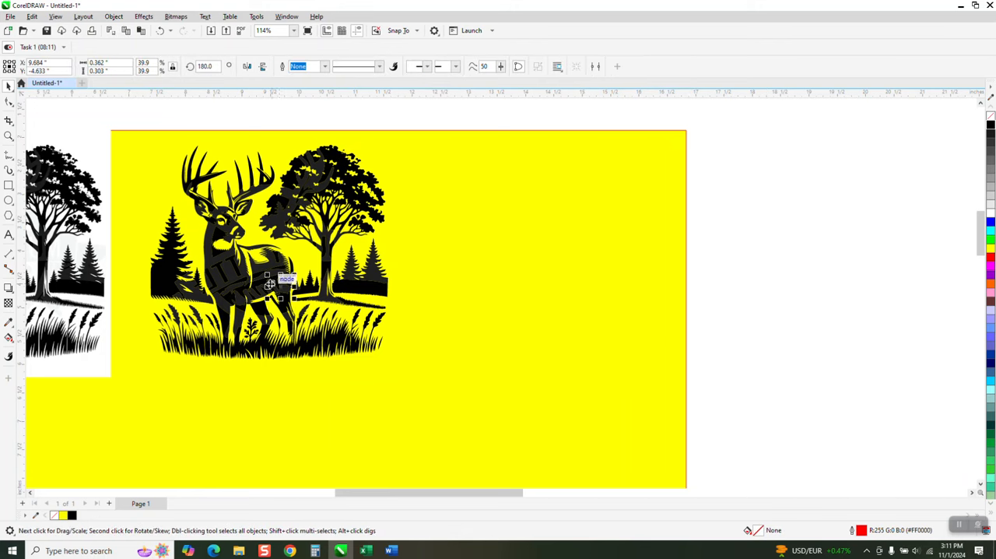
left_click_drag(132, 126, 395, 376)
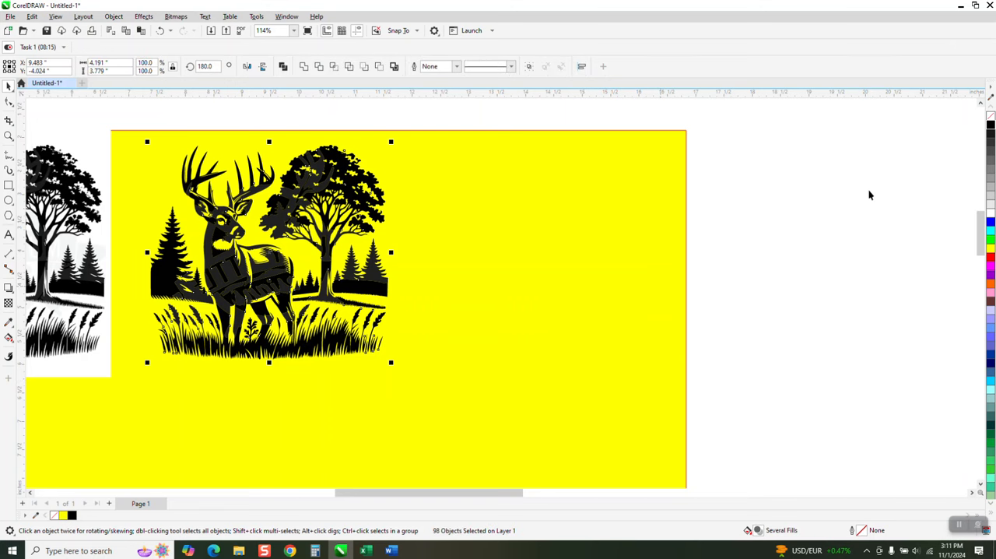
left_click(991, 125)
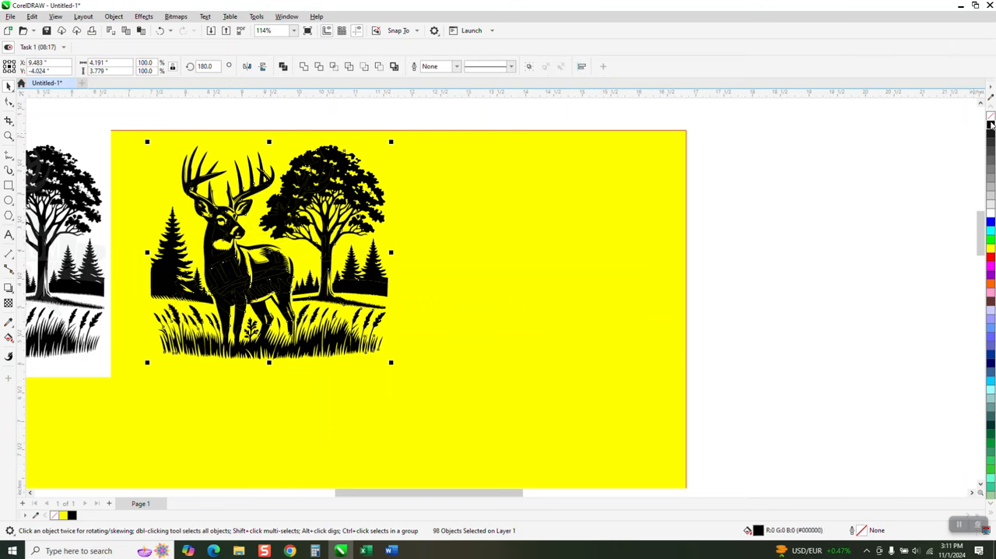
Inspect the seams in the deer's body and shift the whole artwork about 0.15 inch left and 0.07 inch down
left_click(8, 135)
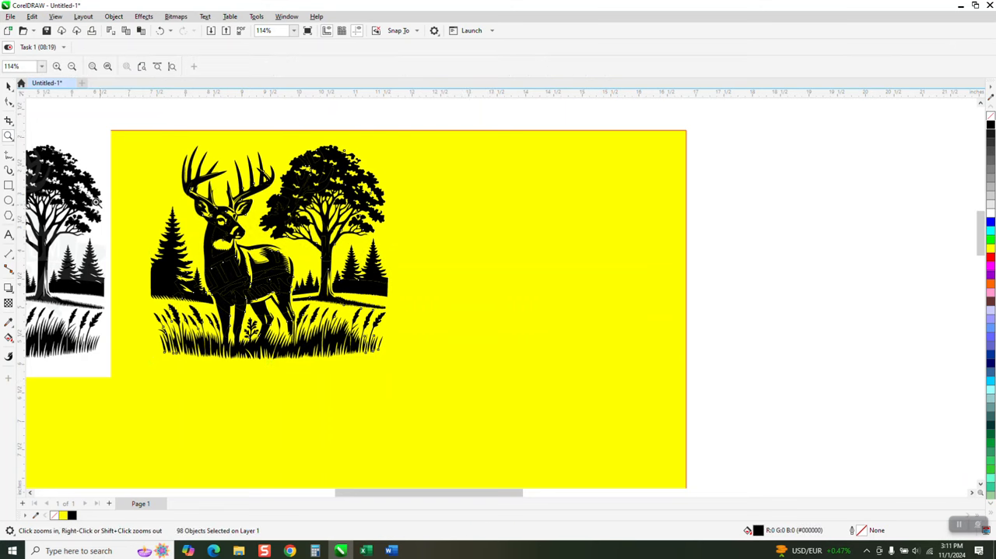
left_click_drag(238, 250, 317, 311)
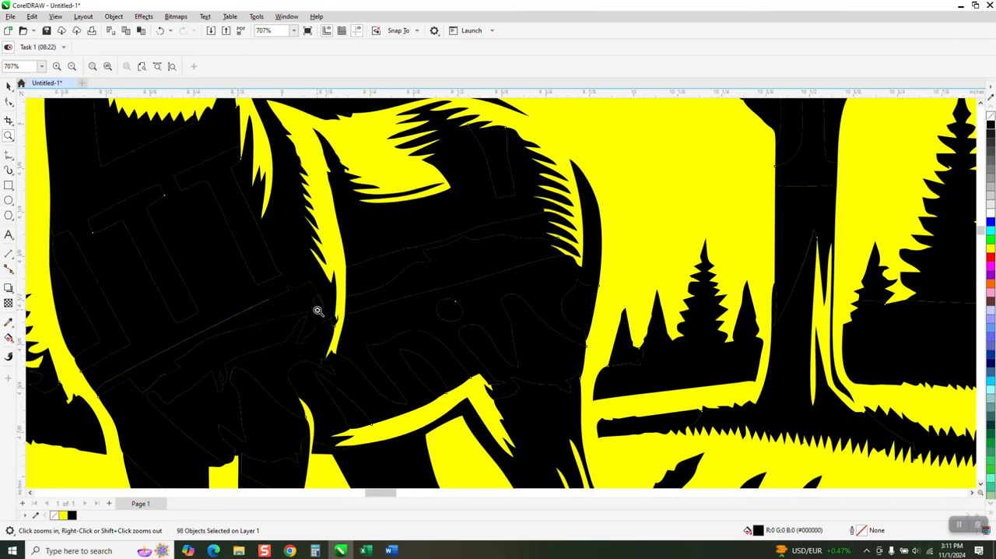
left_click(8, 85)
left_click_drag(237, 320, 241, 344)
scroll(239, 339, "down", 4)
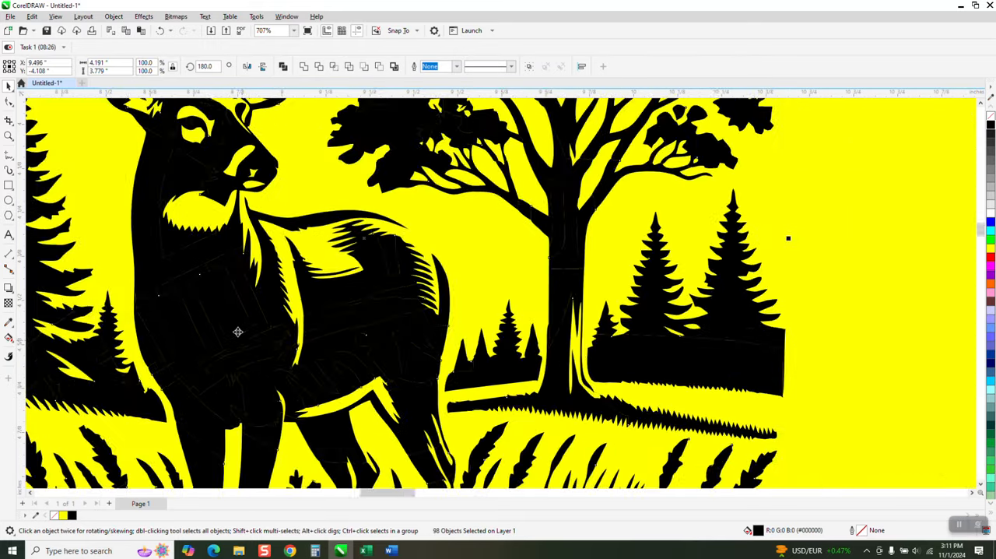
mouse_move(237, 311)
left_mouse_down()
mouse_move(588, 351)
mouse_move(619, 340)
mouse_move(223, 309)
left_mouse_up()
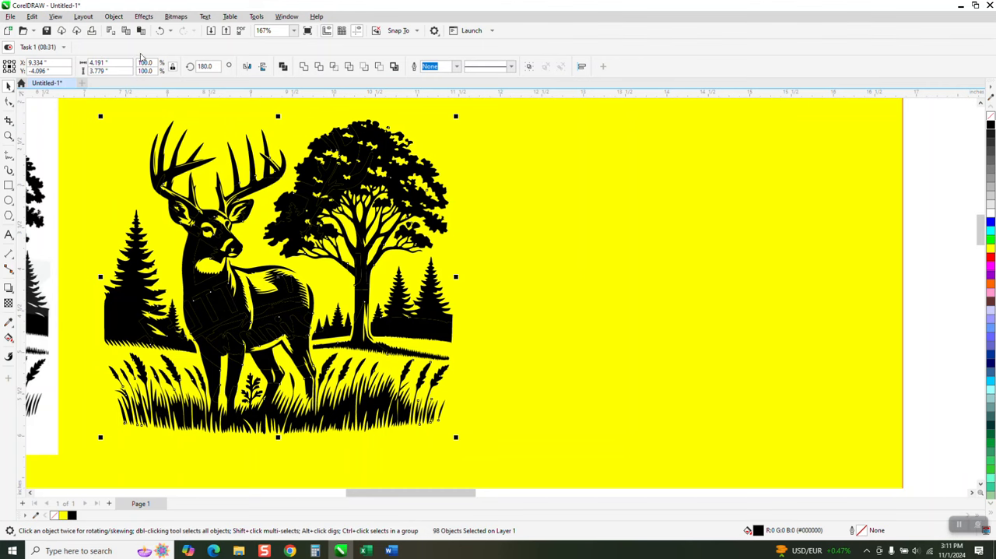
left_click(115, 16)
mouse_move(130, 196)
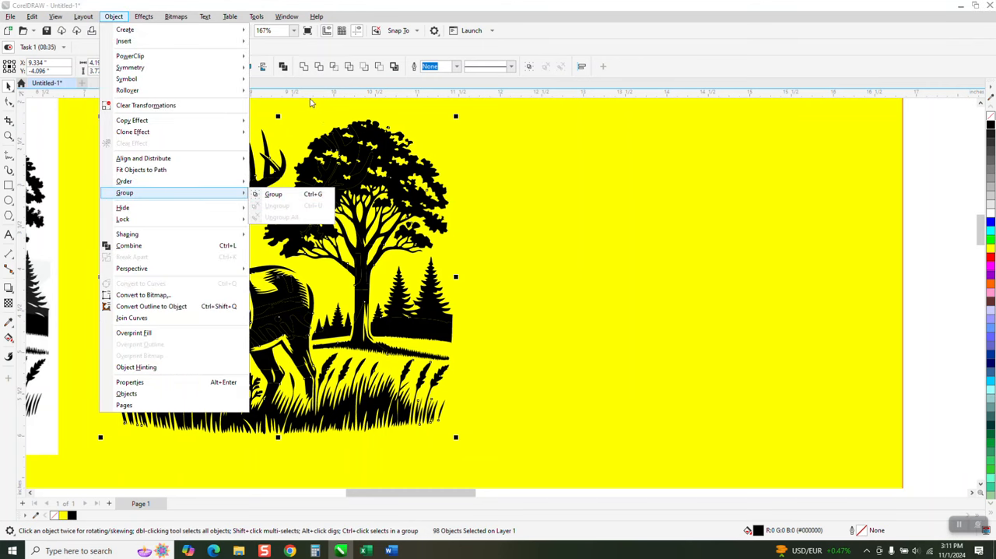
left_click(333, 146)
Undo a trial move of the deer's head-and-chest curve and move that curve 5 inches to the right, out of the artwork
left_click(273, 312)
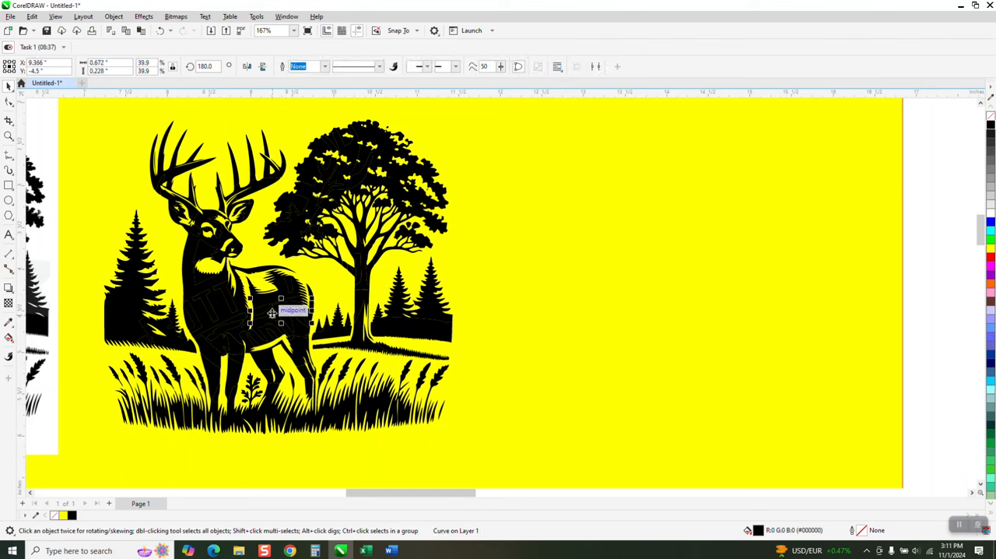
left_click_drag(223, 319, 285, 358)
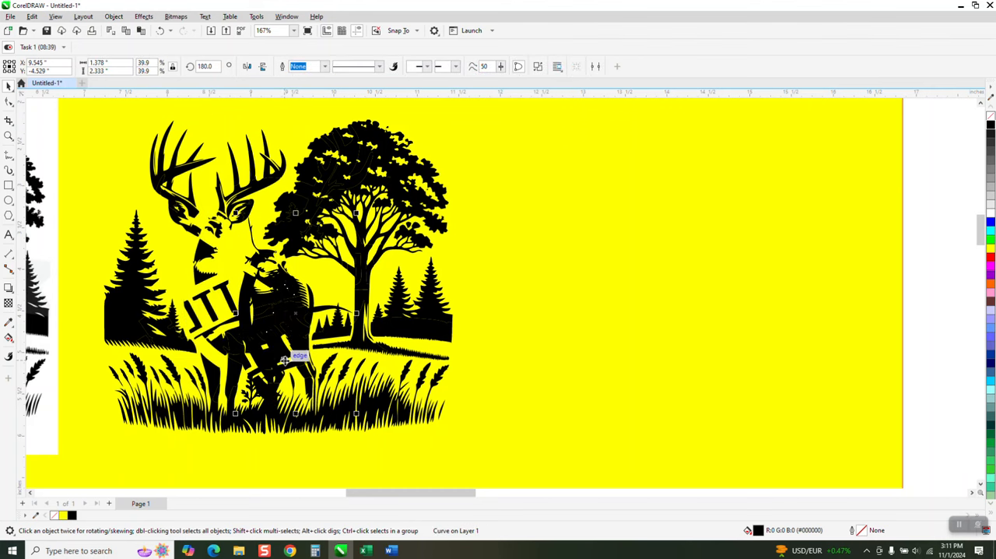
left_click(160, 30)
key("Right")
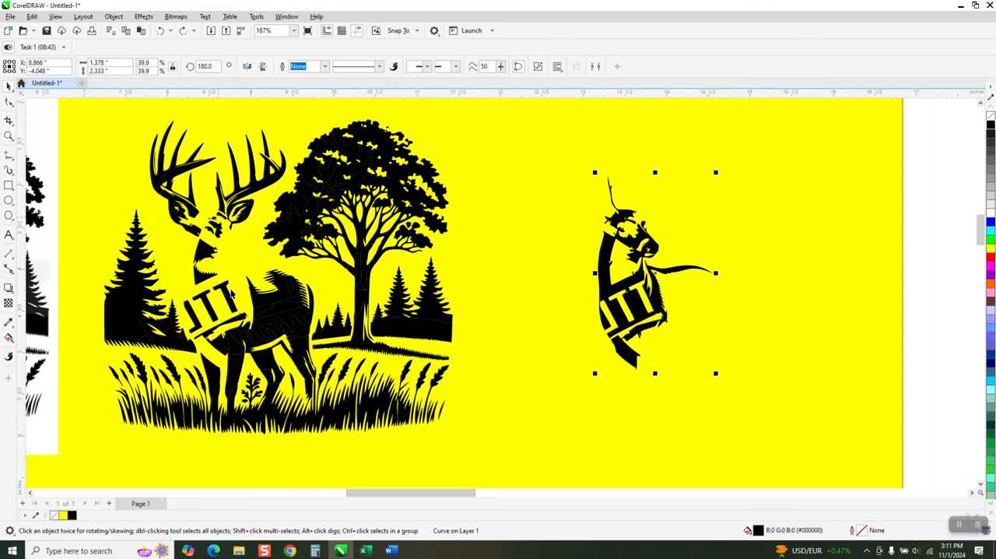
Try moving one watermark letter curve on the deer's chest 5 inches to the right, and undo the move
key("Escape")
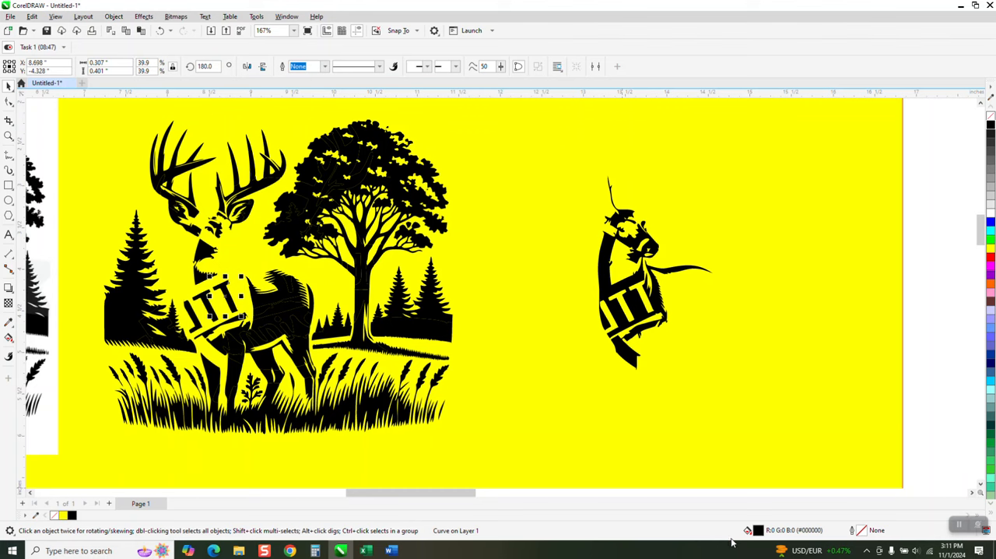
key("Right")
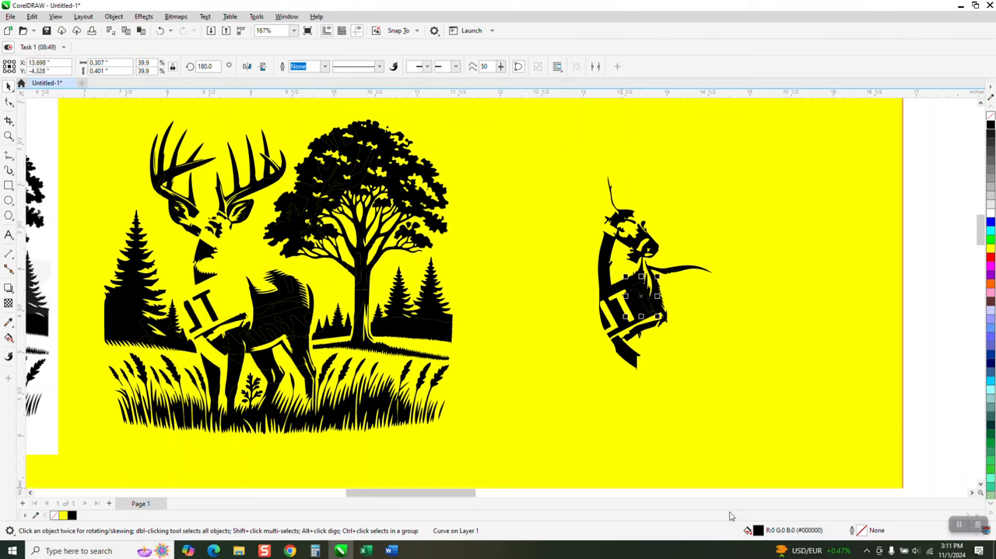
key("ctrl+z")
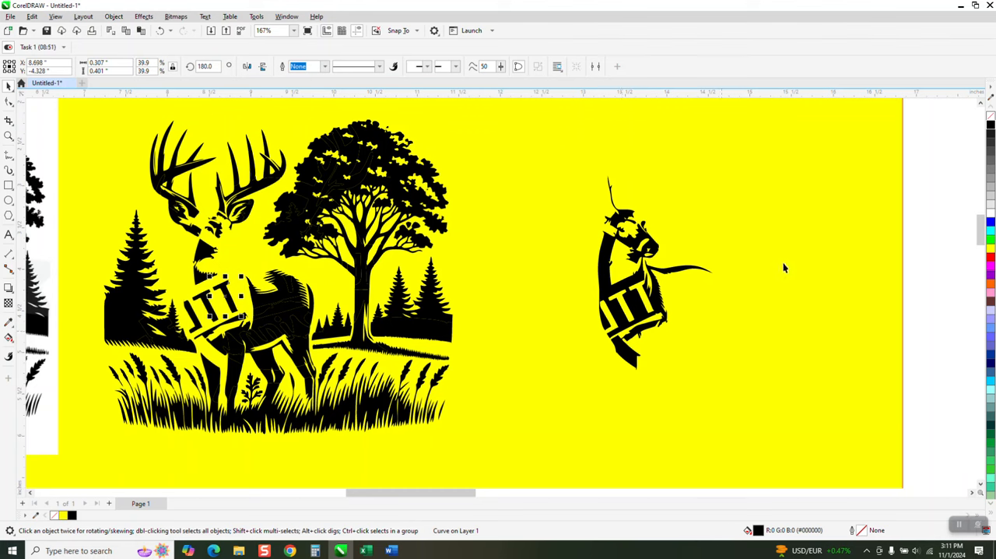
Move the deer's head-and-chest curve 5 inches back to the left into the artwork
left_click(677, 270)
left_click(675, 268)
key("Left")
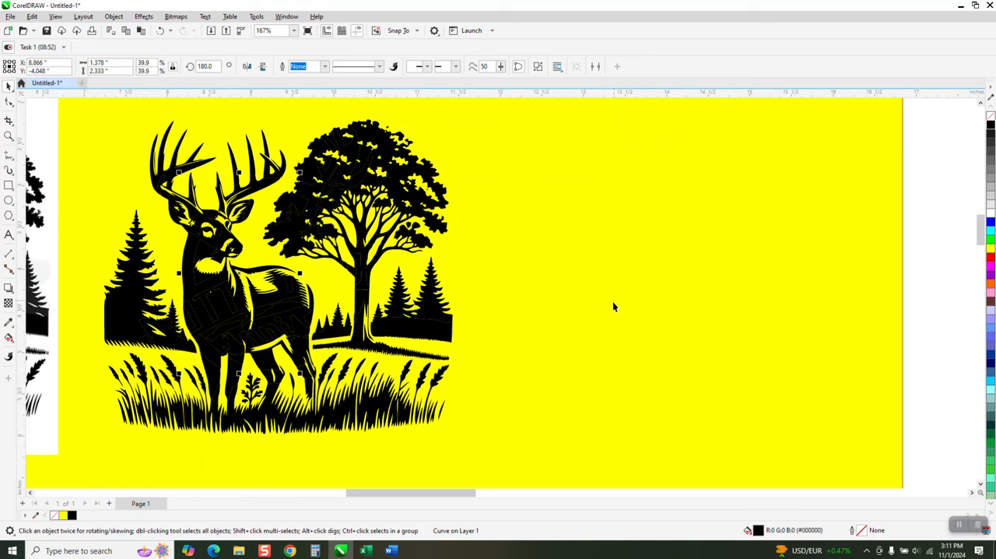
Examine the thin seams between the black curves in the deer's body at high magnification
scroll(573, 305, "down", 1)
left_click(9, 135)
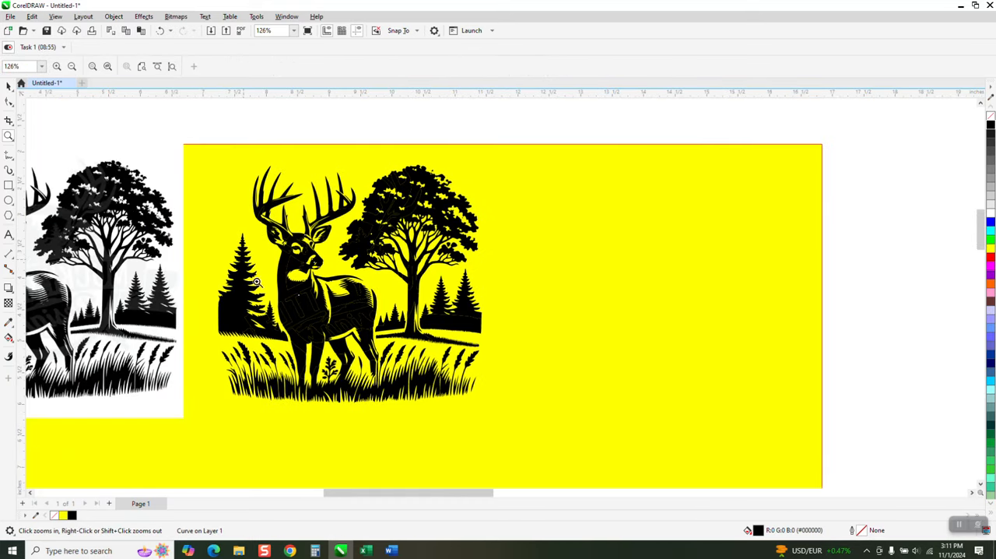
left_click_drag(275, 262, 379, 362)
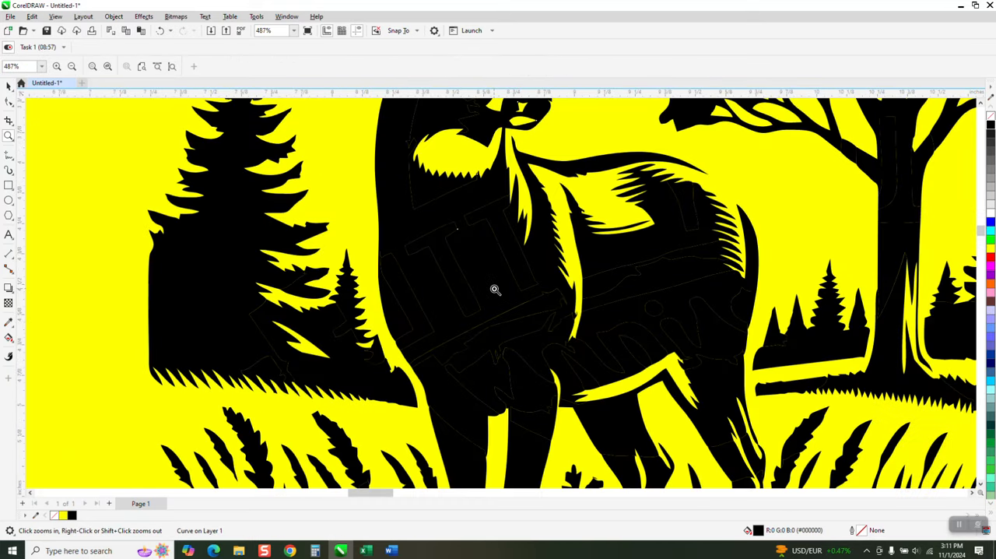
left_click_drag(493, 288, 544, 332)
scroll(387, 289, "down", 3)
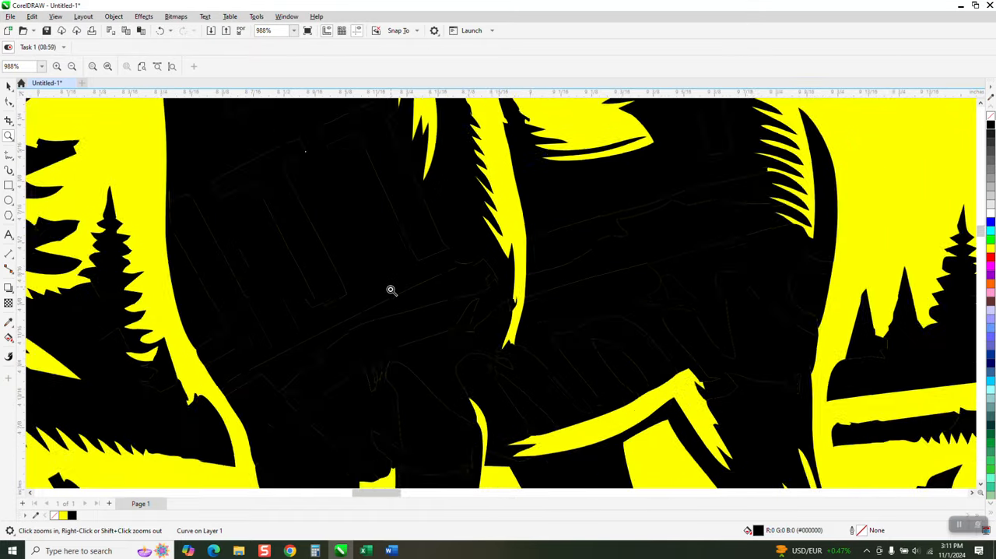
scroll(385, 289, "down", 2)
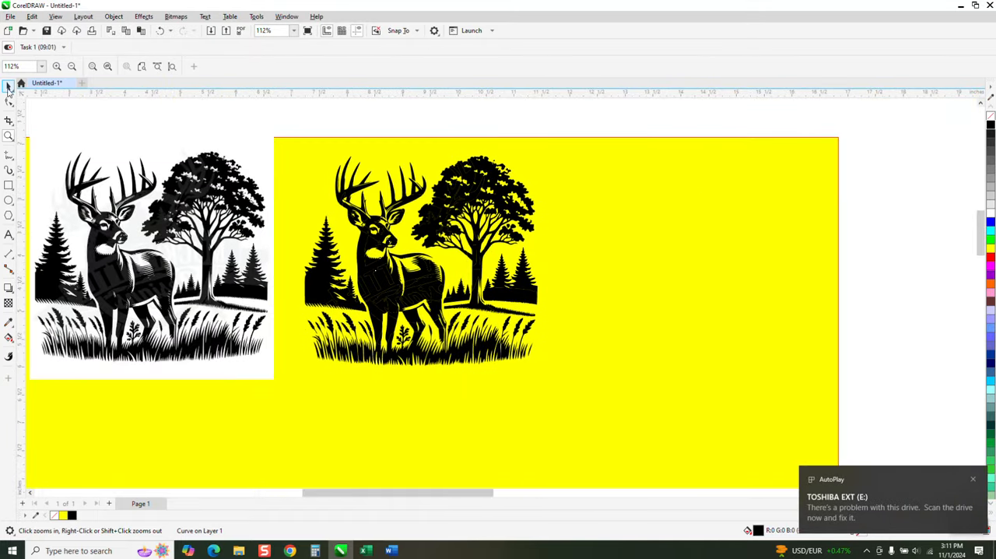
Give all the curves of the traced deer artwork a black (#000000) hairline outline
key("space")
left_click_drag(277, 127, 587, 382)
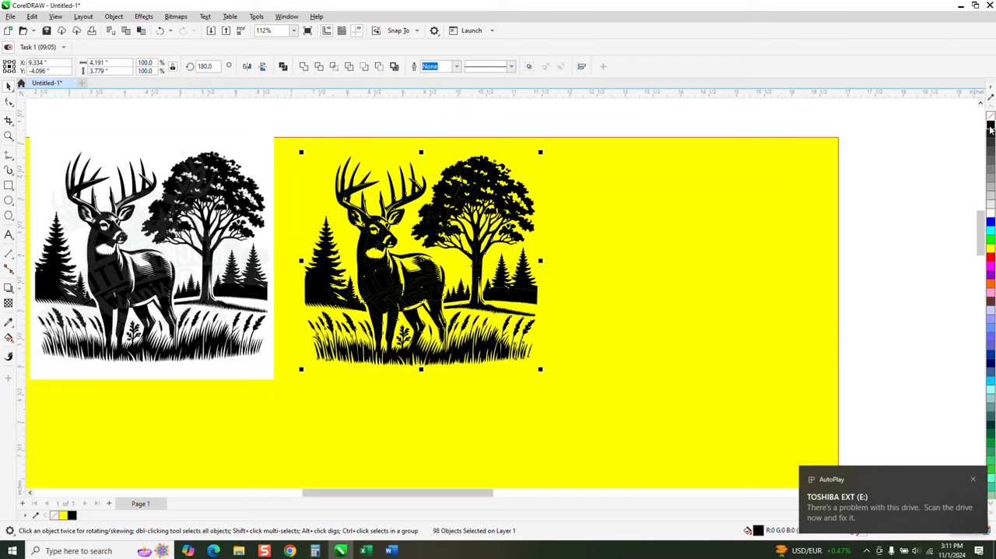
right_click(990, 129)
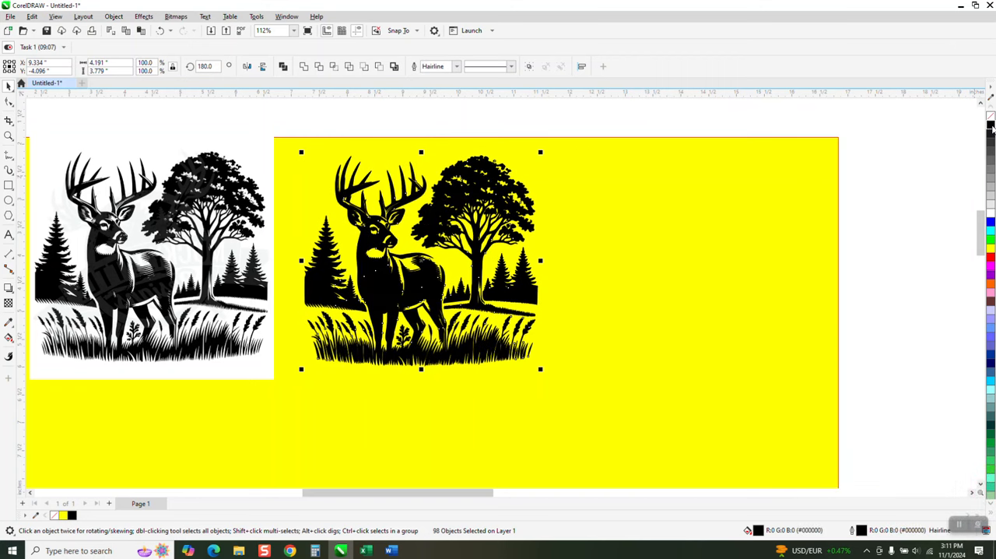
Inspect the outlined deer's body, the trees and the grass for remaining seams and specks
left_click(8, 136)
left_click_drag(339, 246, 446, 330)
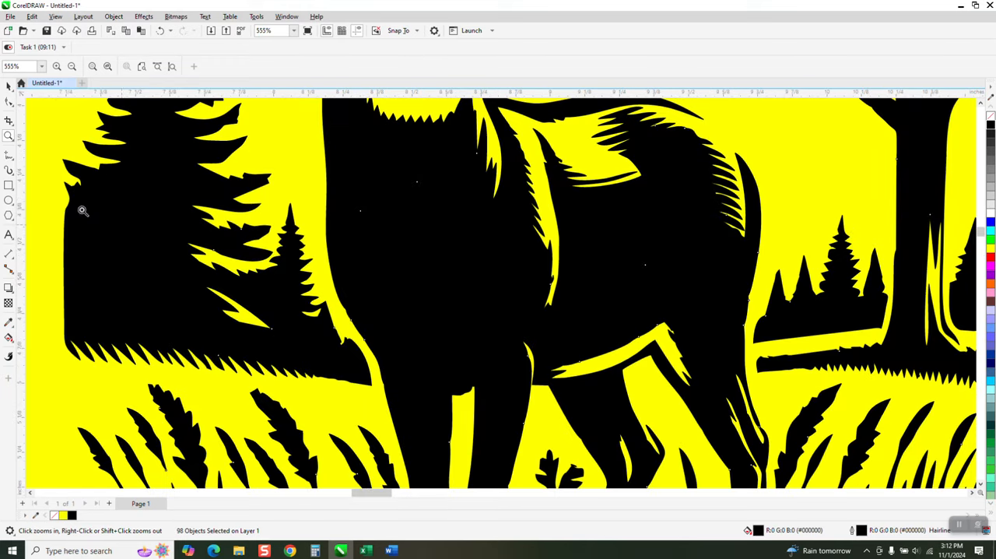
left_click(9, 86)
scroll(368, 318, "down", 1)
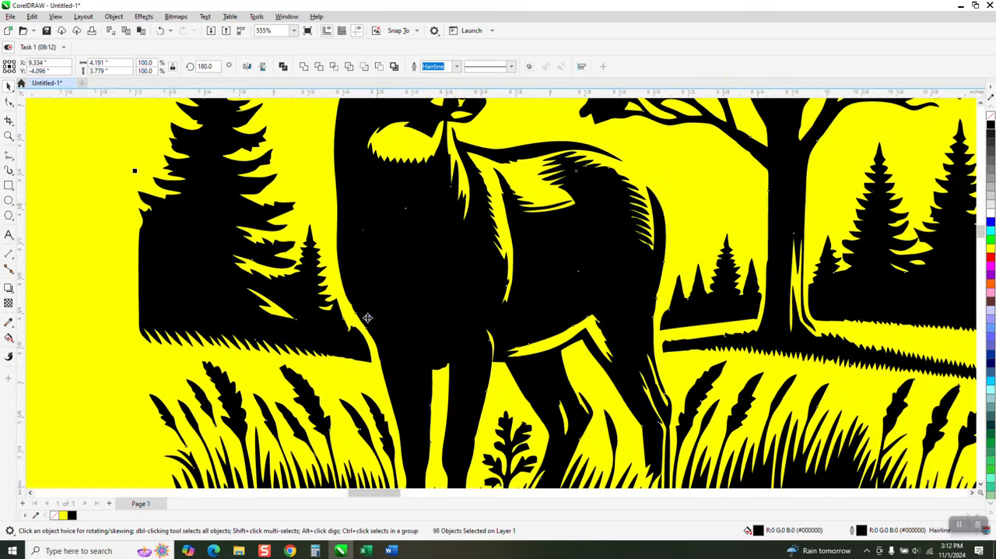
scroll(367, 317, "down", 2)
scroll(856, 259, "down", 1)
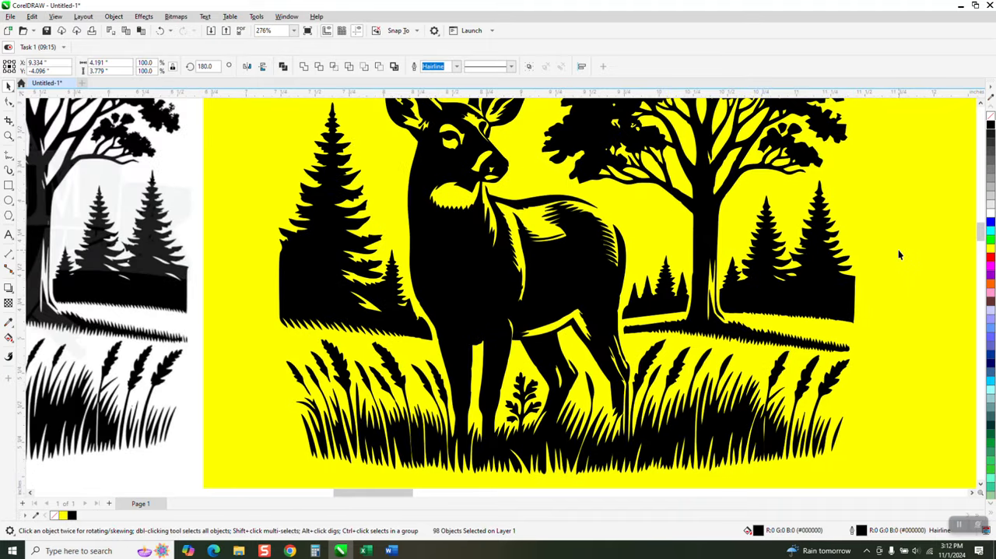
left_click(899, 254)
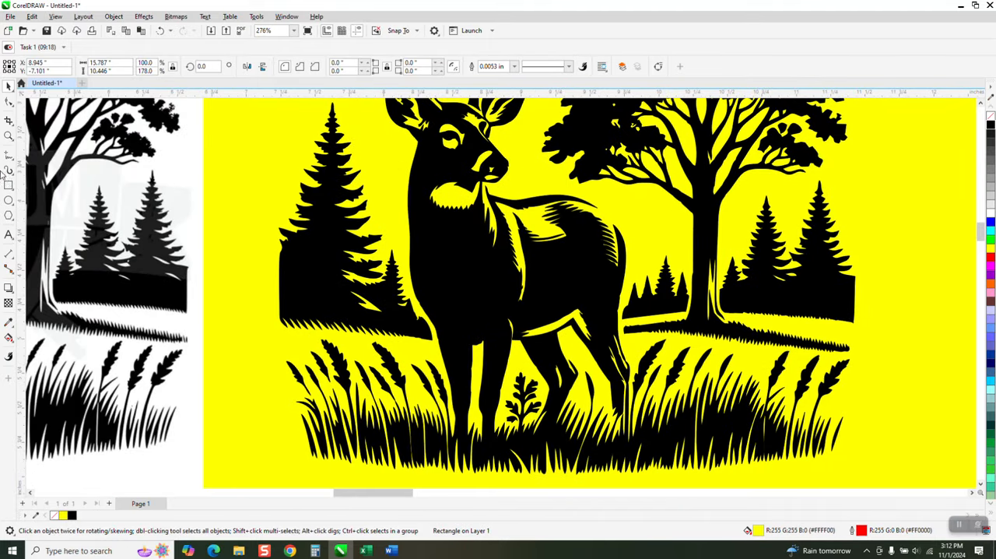
left_click(9, 322)
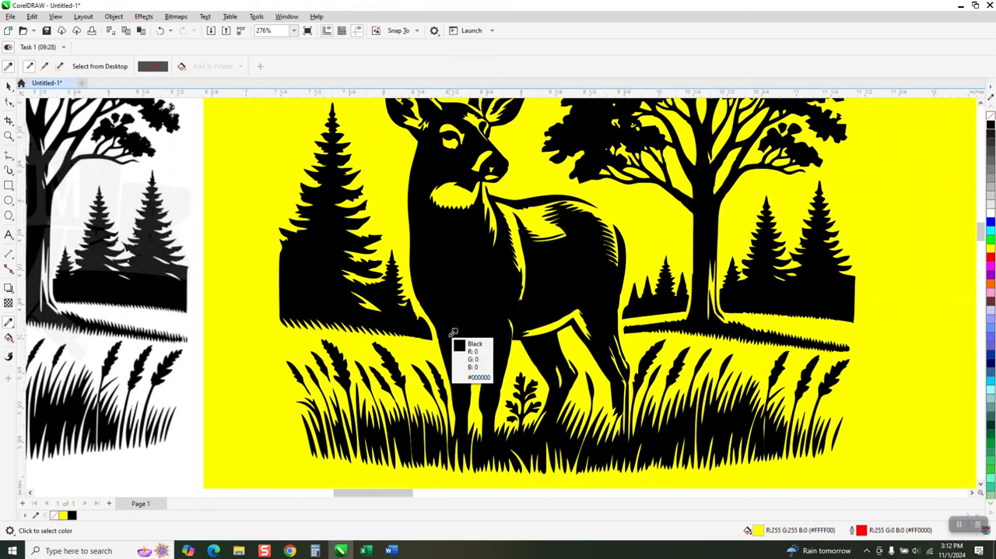
scroll(455, 374, "down", 1)
scroll(422, 367, "down", 1)
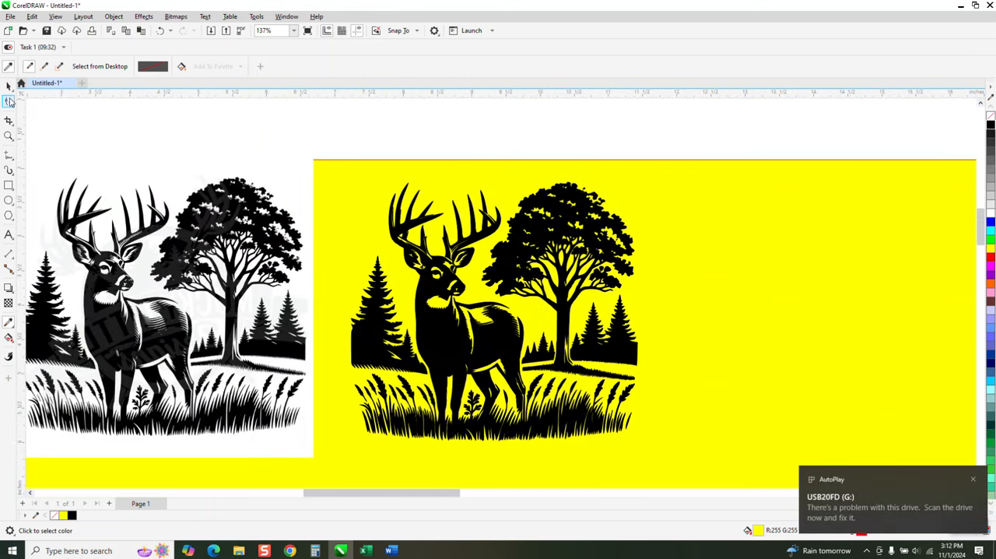
Select all the curves of the black deer artwork and place a duplicate 5 inches to its right
left_click(8, 87)
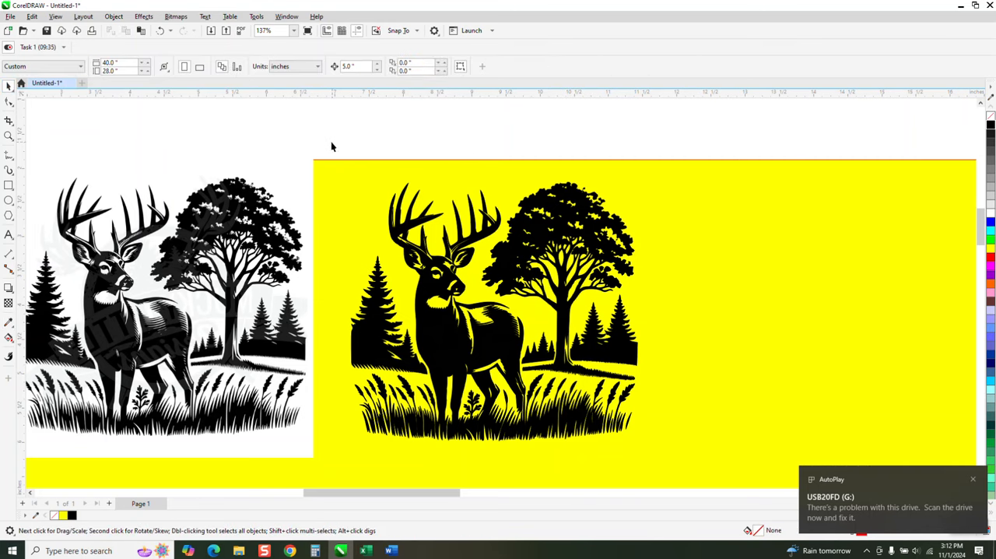
left_click_drag(332, 146, 653, 470)
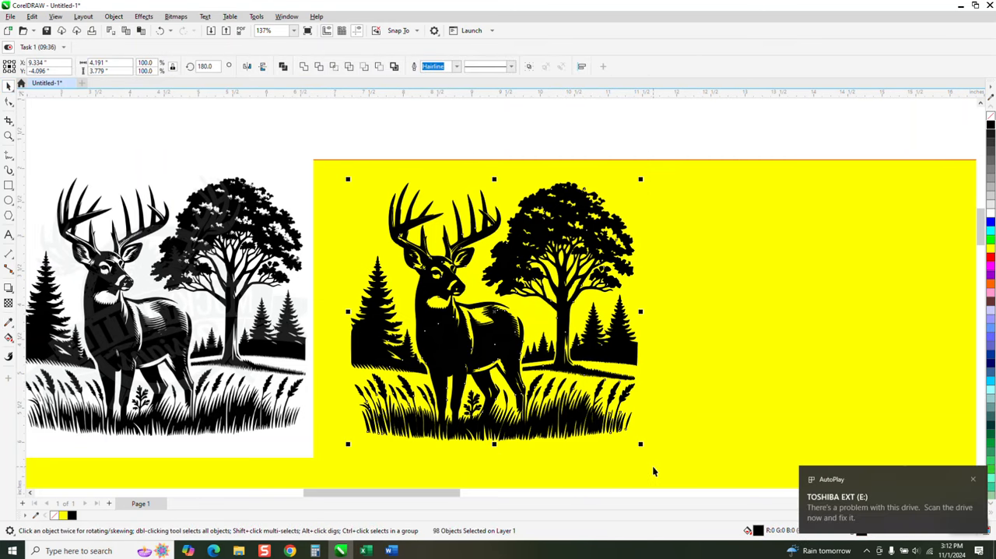
key("ctrl+d")
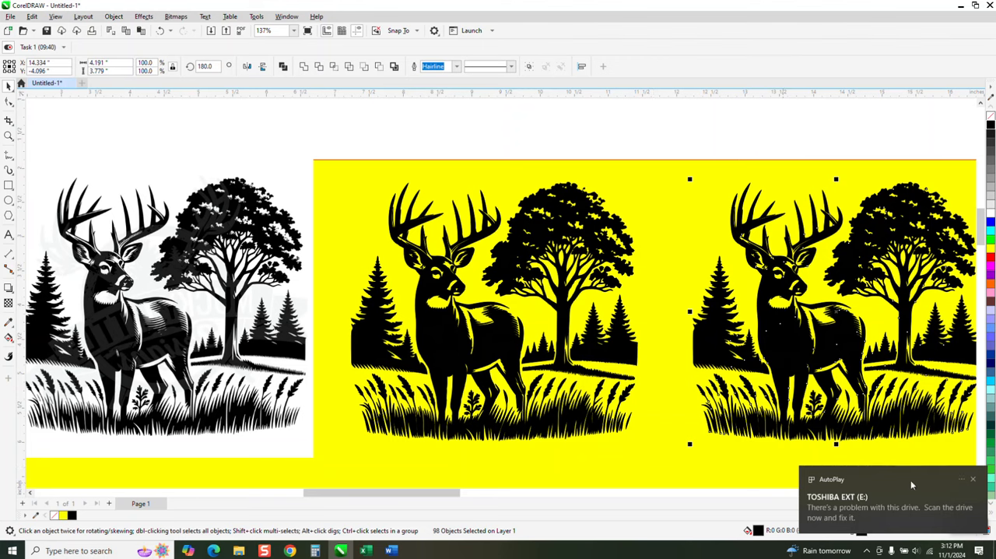
left_click(974, 480)
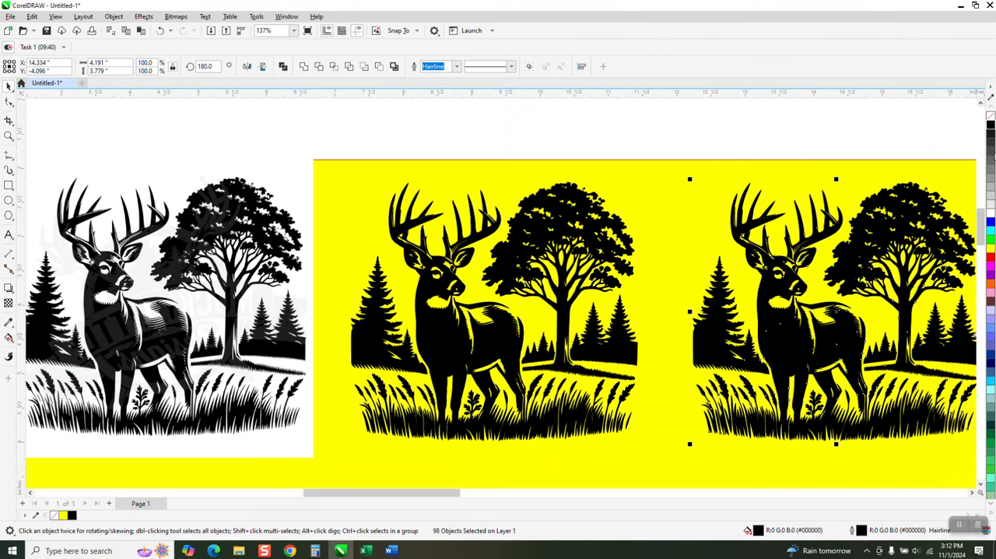
Remove the fill from the duplicated deer artwork and weld all its curves into a single outline
left_click(991, 115)
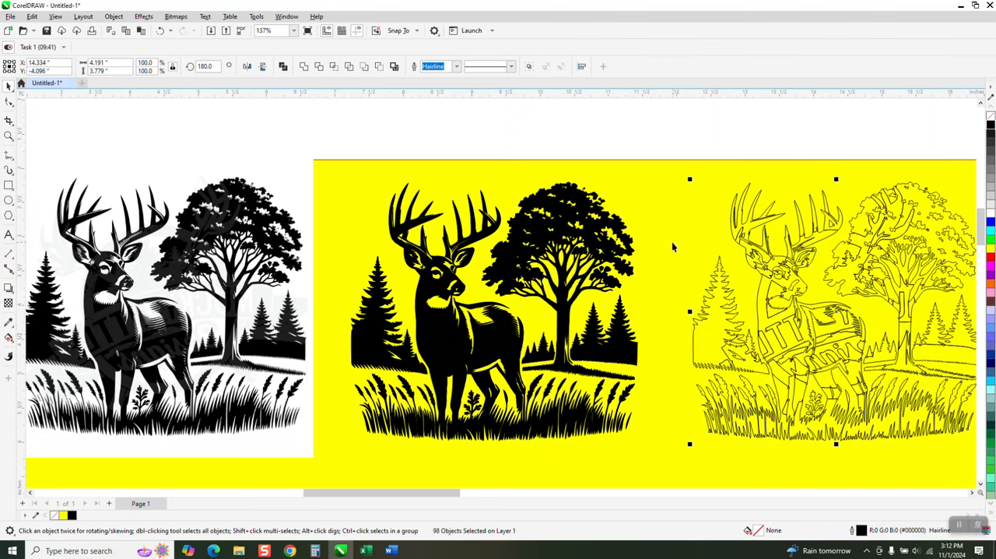
scroll(673, 247, "down", 2)
left_click_drag(671, 179, 731, 318)
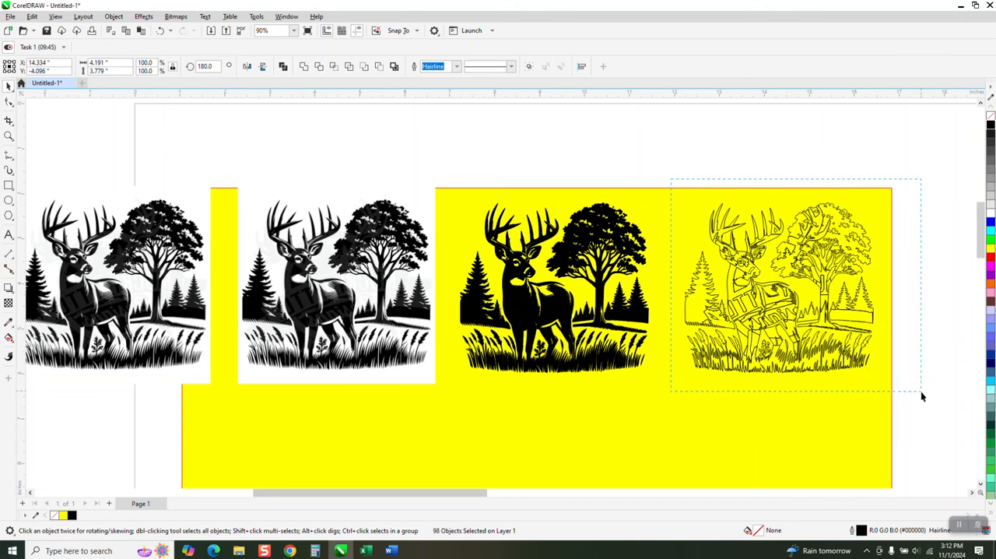
left_click_drag(921, 396, 922, 415)
left_click(303, 66)
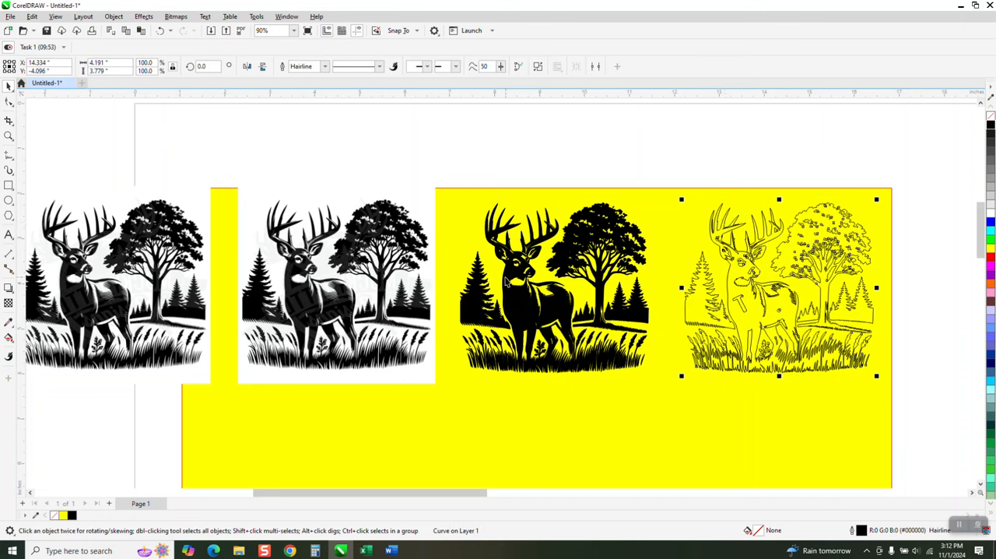
Delete the leftover T-shaped watermark outline and the small circle inside the deer's body with Virtual Segment Delete
left_click(8, 136)
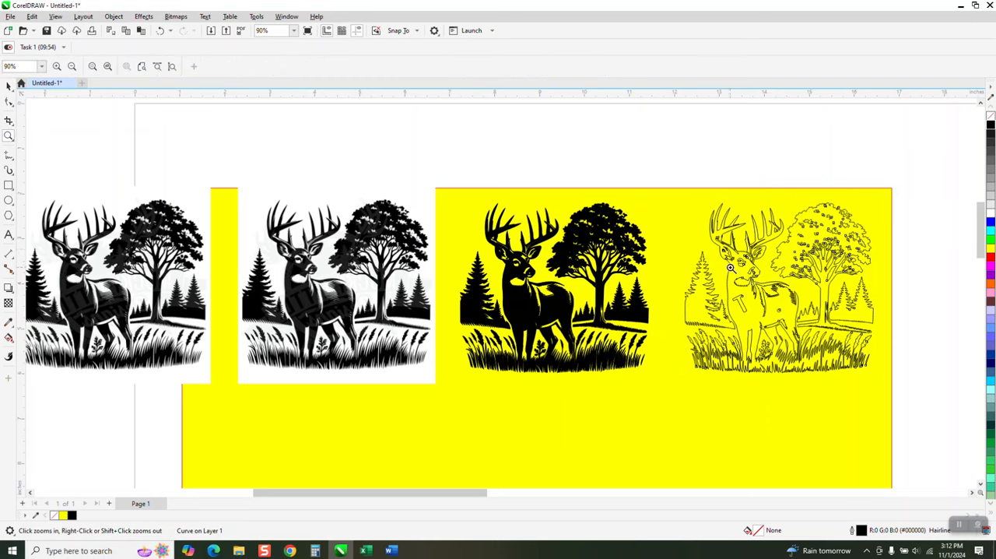
left_click_drag(734, 284, 780, 338)
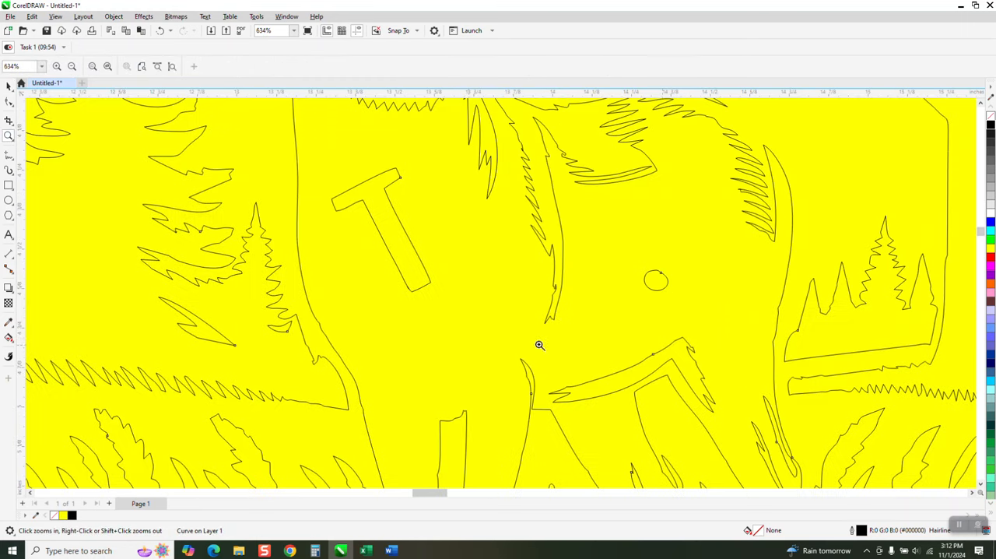
left_click(10, 123)
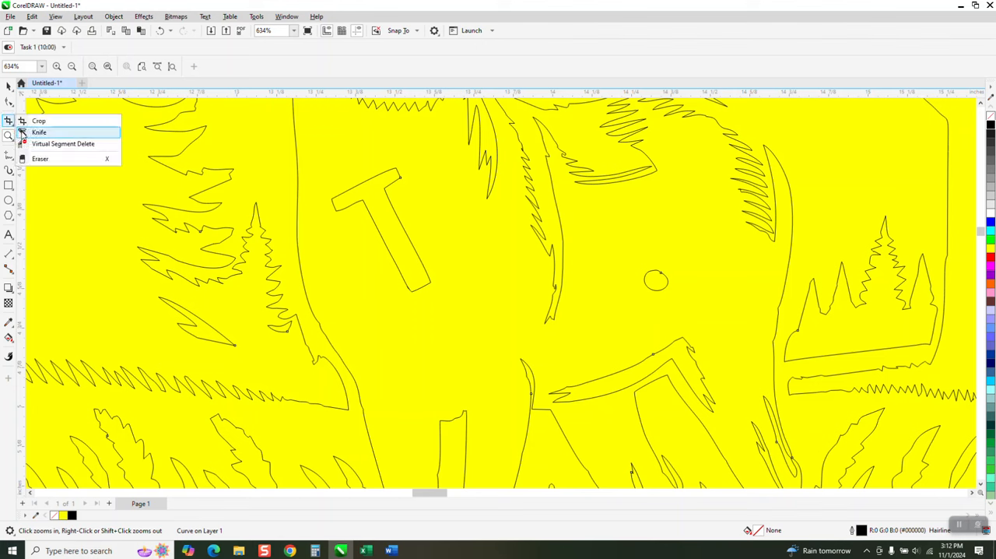
left_click(34, 133)
left_click(9, 121)
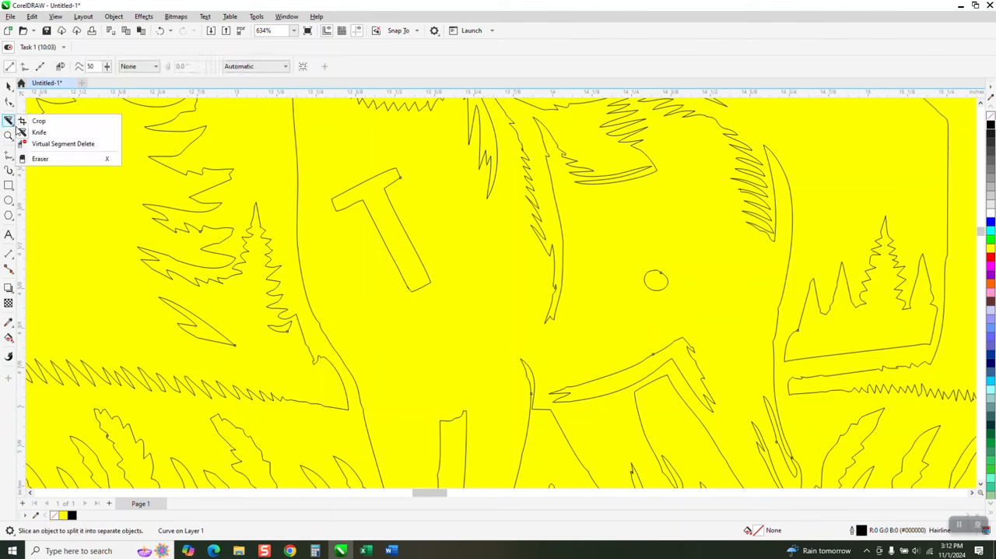
left_click(44, 145)
left_click(402, 208)
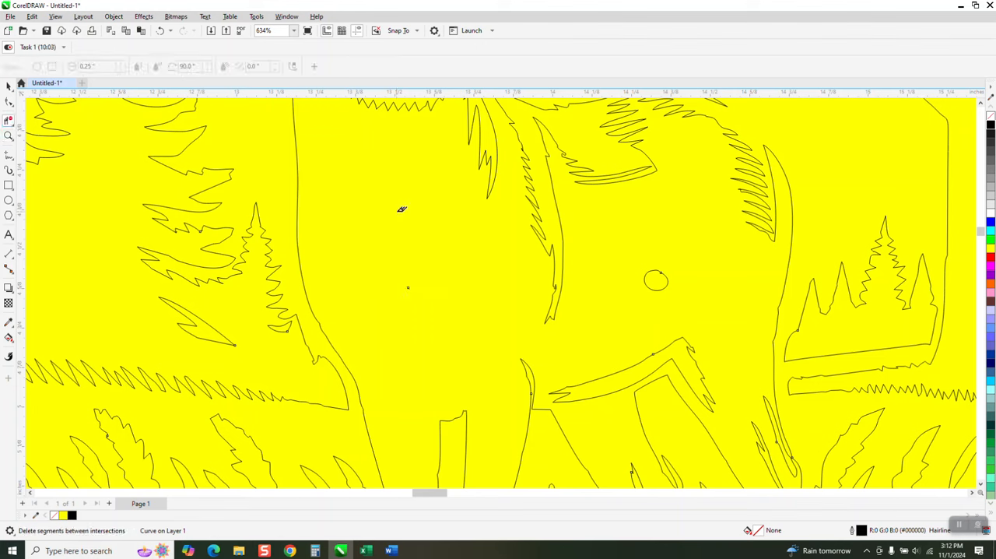
scroll(424, 279, "down", 3)
left_click(578, 284)
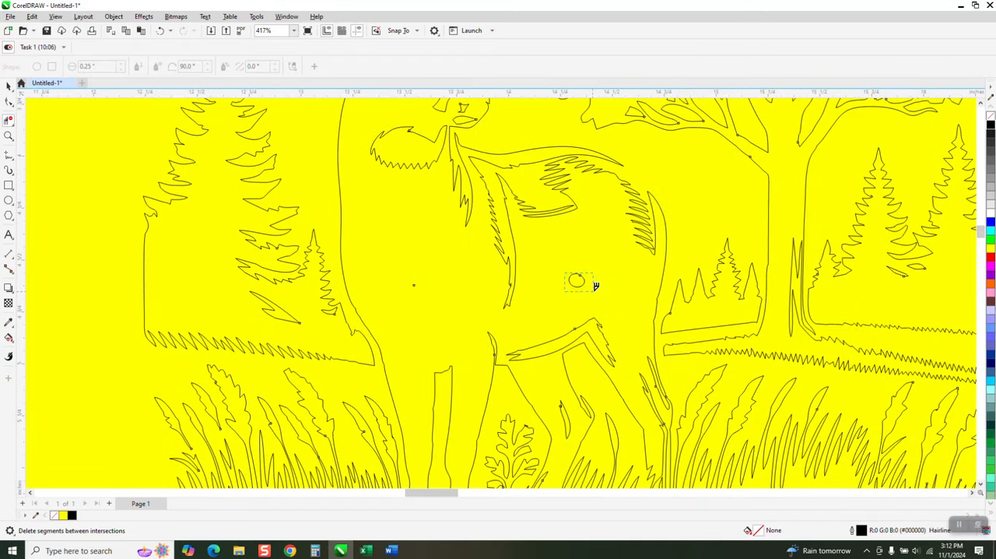
Draw a rectangle about 5.4 by 4.6 inches around the unfilled deer outline artwork
scroll(554, 286, "down", 1)
scroll(545, 286, "down", 2)
scroll(546, 289, "down", 1)
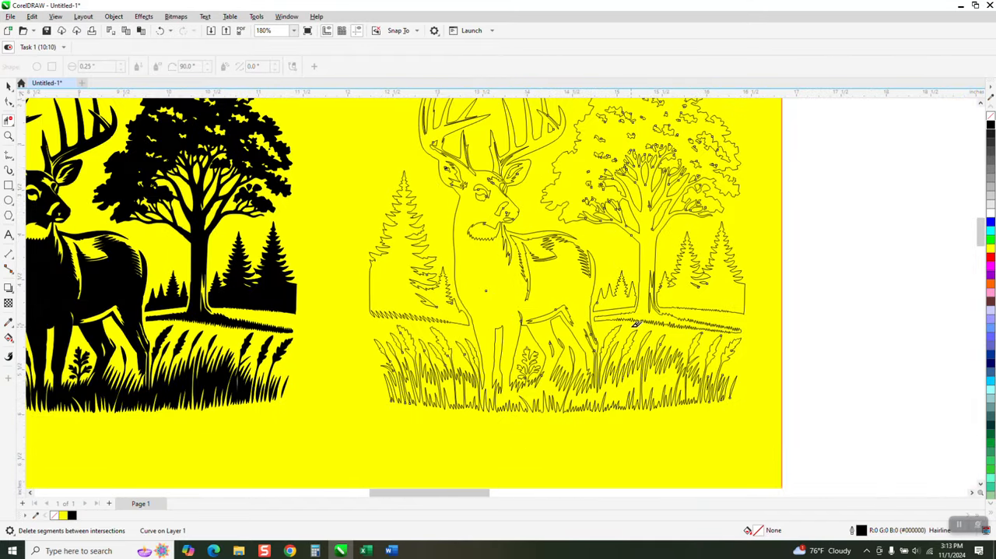
left_click(9, 340)
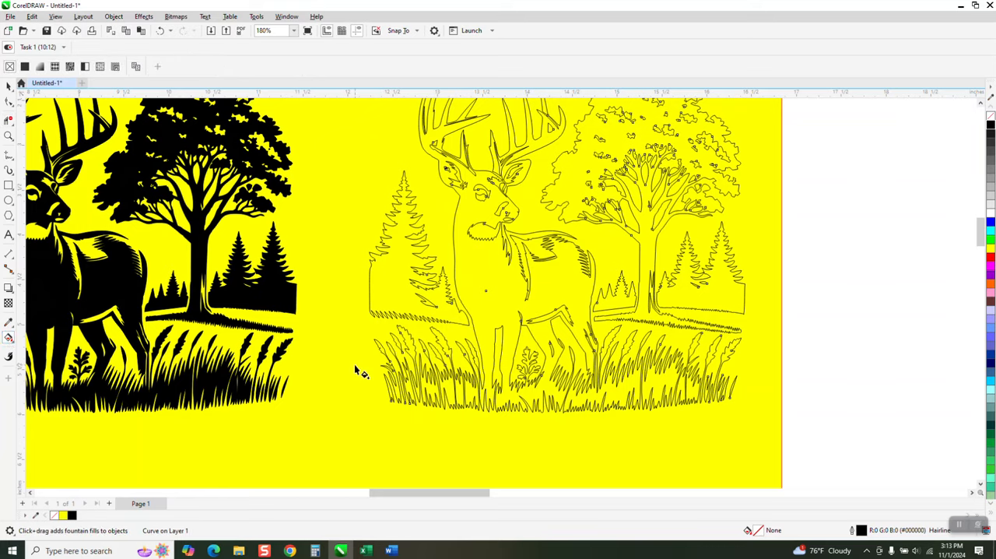
scroll(366, 376, "down", 2)
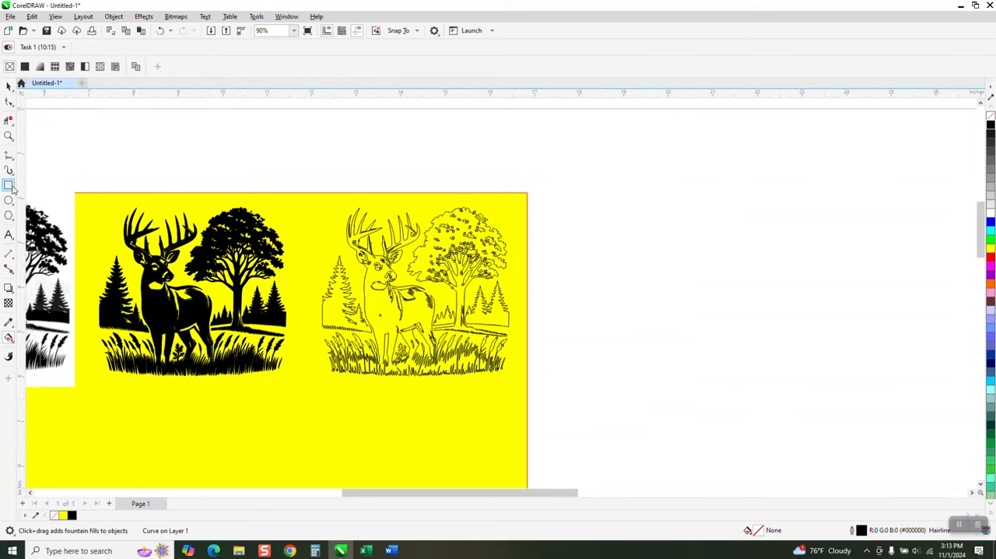
left_click(8, 185)
left_click_drag(302, 187, 545, 392)
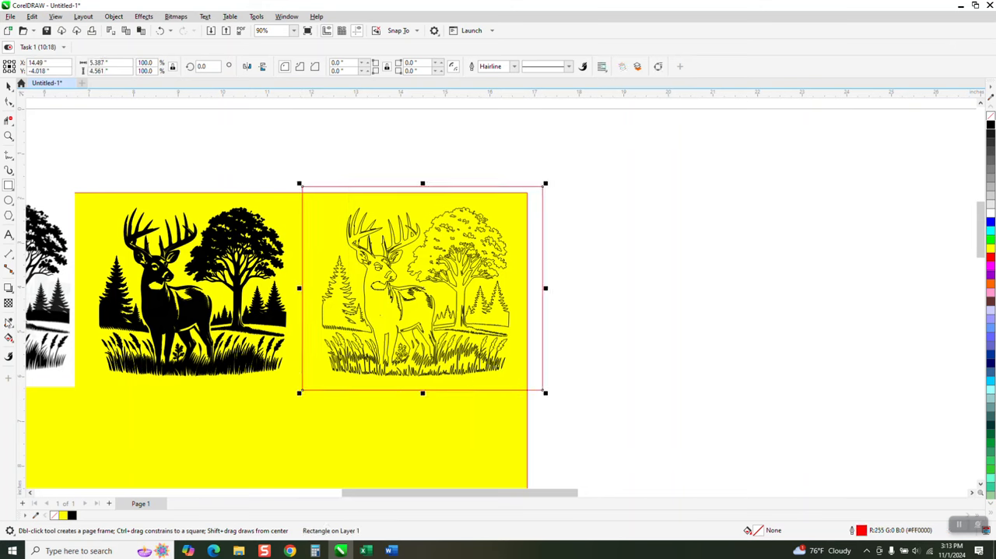
Smart Fill the outlined deer, the large tree and the pines on both sides with dark gray (#1A1A1A) and no outline
left_click(8, 337)
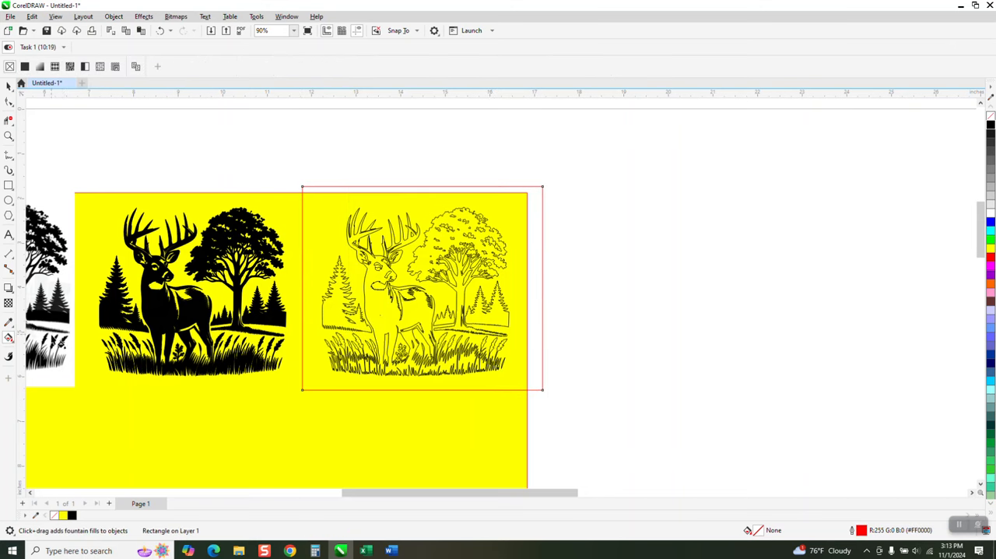
left_click(13, 344)
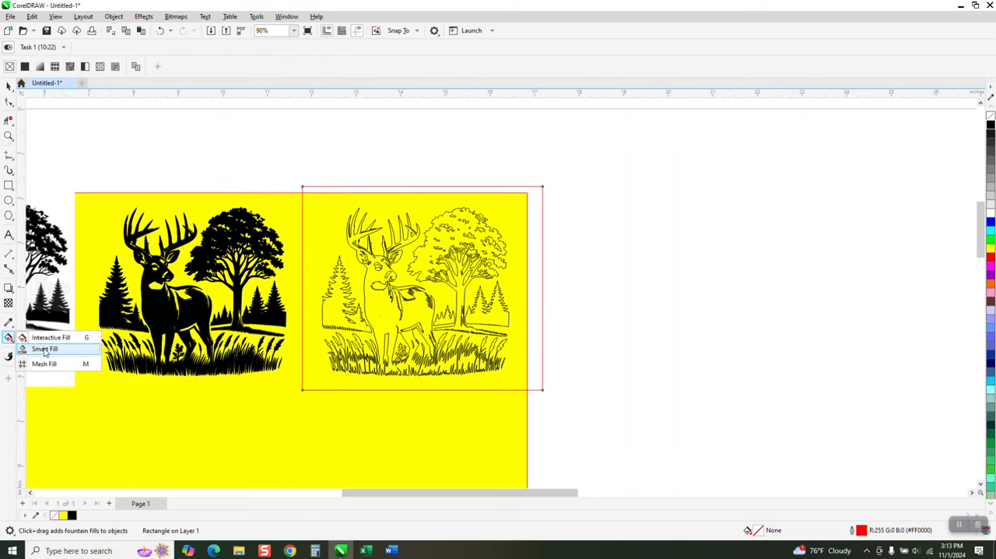
left_click(44, 349)
left_click(382, 308)
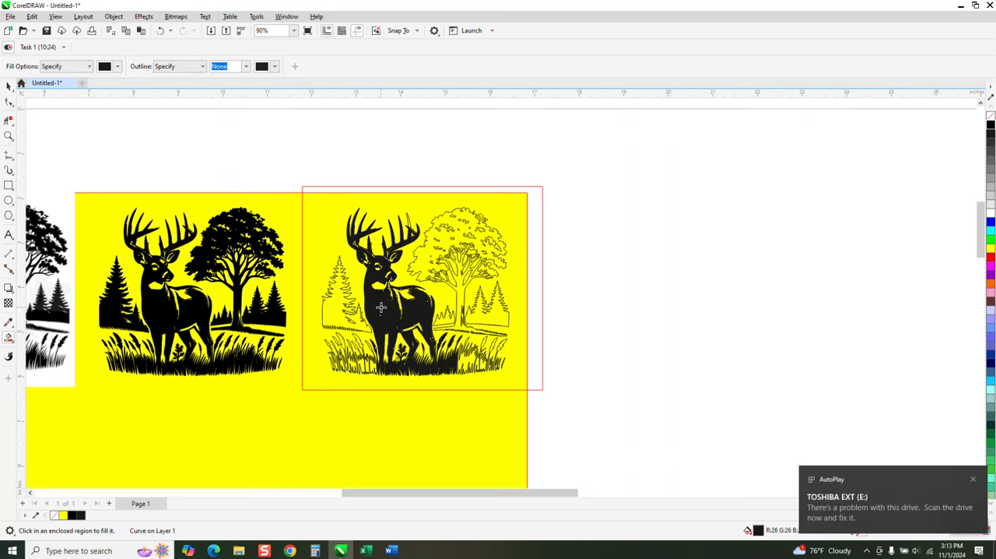
left_click(444, 240)
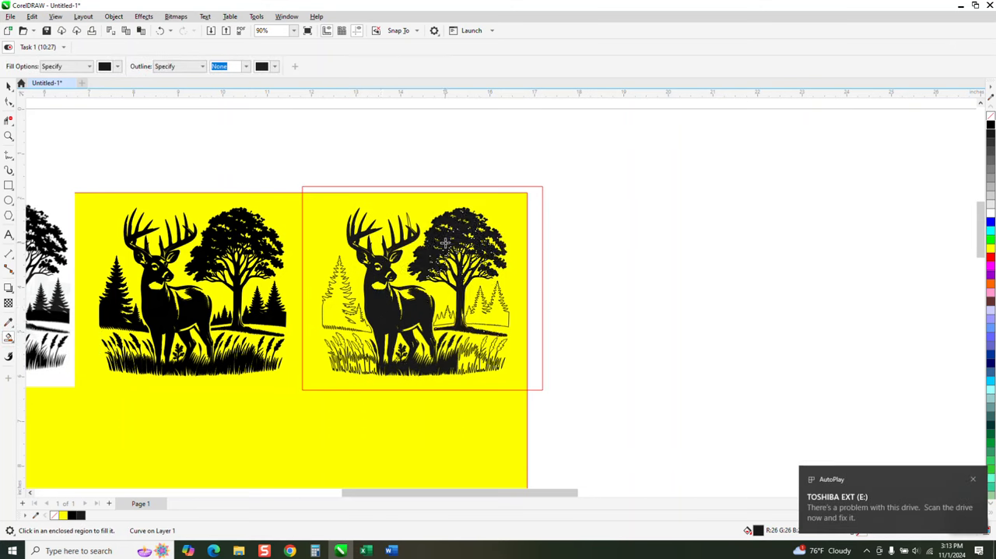
left_click(334, 307)
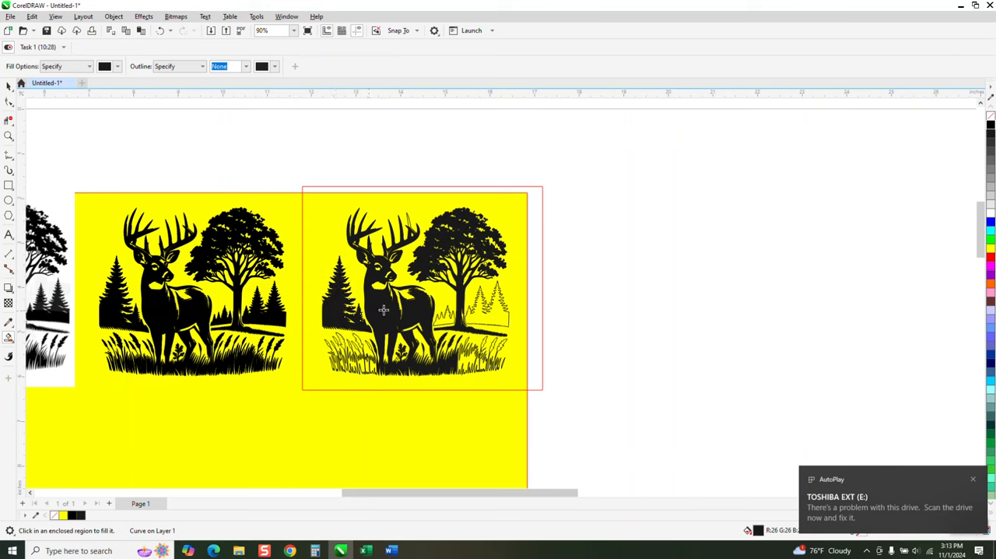
left_click(484, 319)
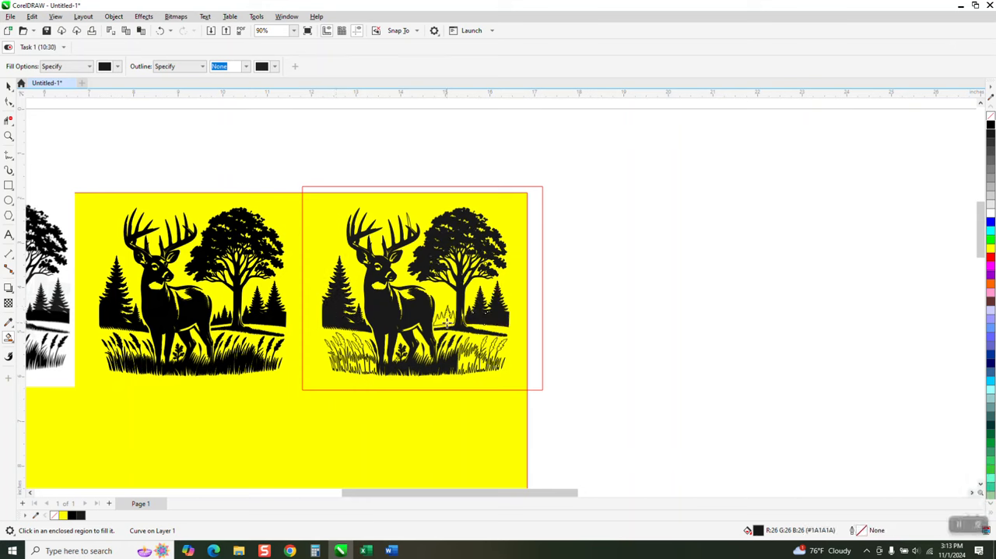
Smart Fill the grass blades and seed heads left of the deer's legs with dark gray (#1A1A1A) and no outline
left_click(9, 135)
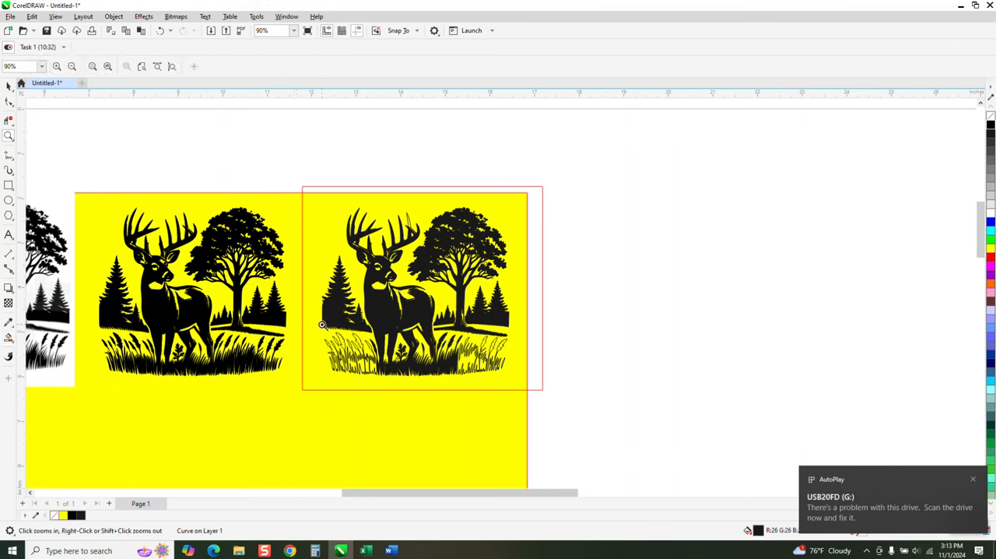
left_click_drag(321, 332, 567, 412)
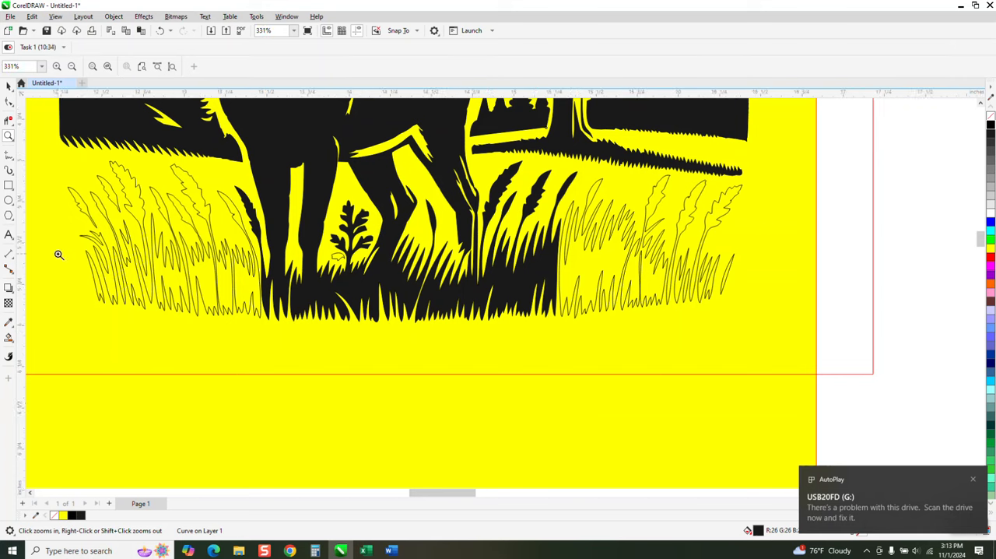
left_click(8, 337)
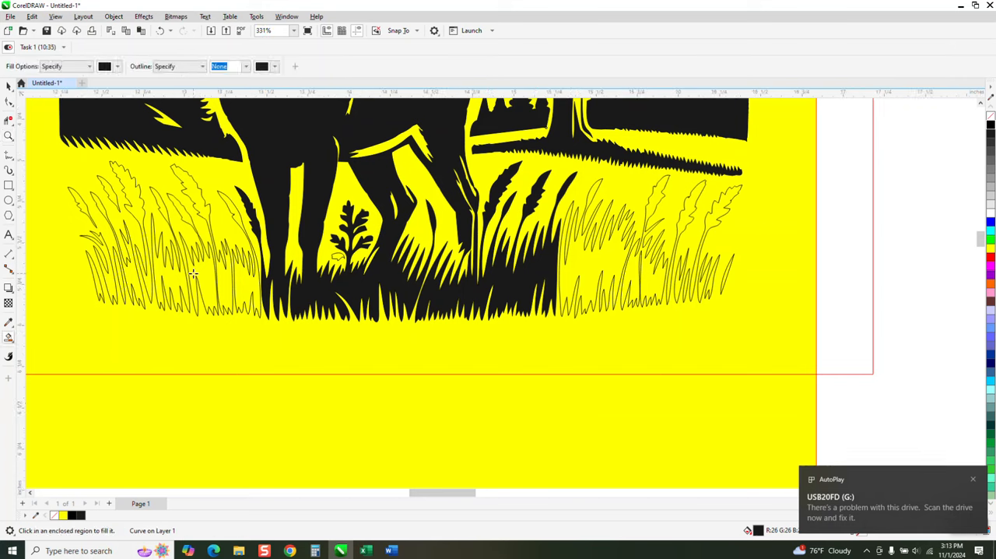
left_click(205, 270)
left_click(228, 278)
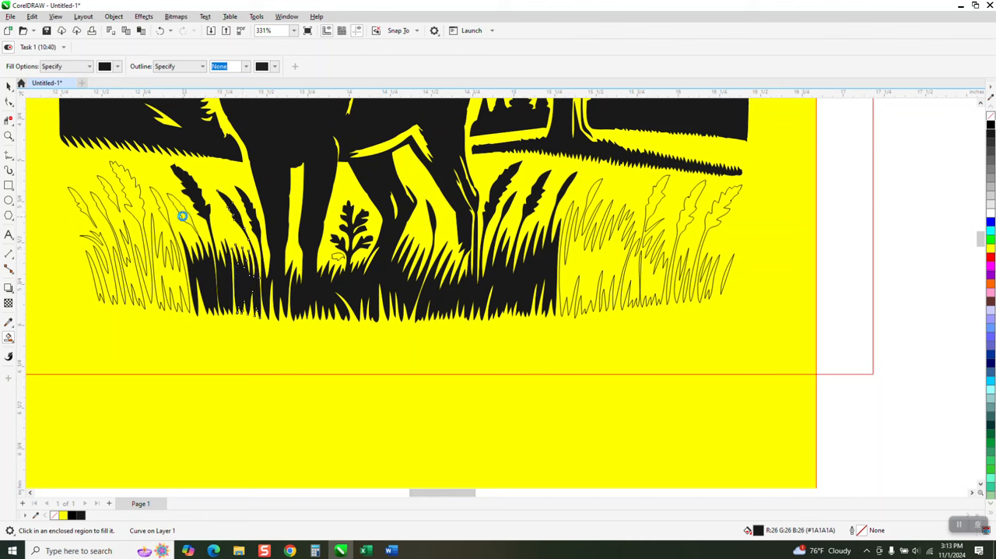
left_click(159, 210)
left_click(121, 199)
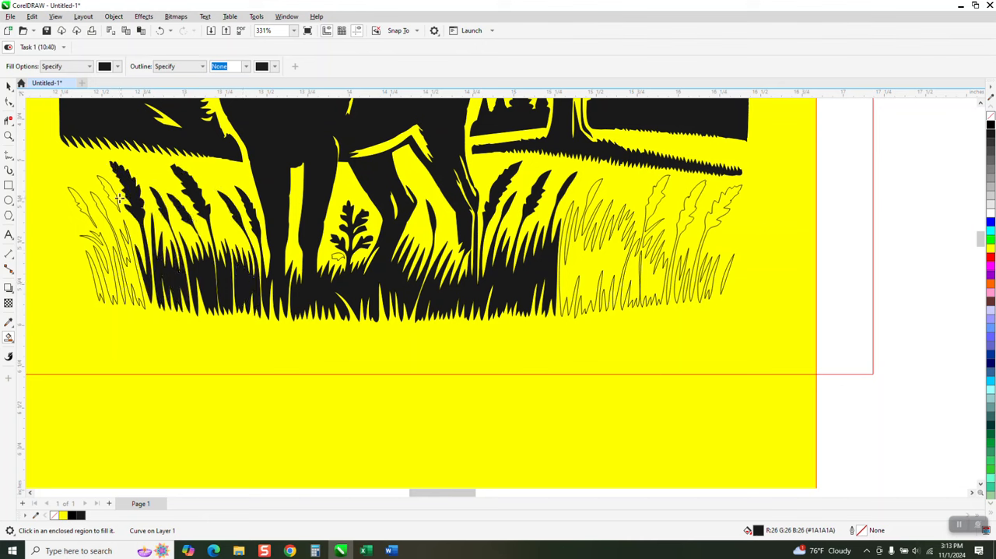
left_click(84, 204)
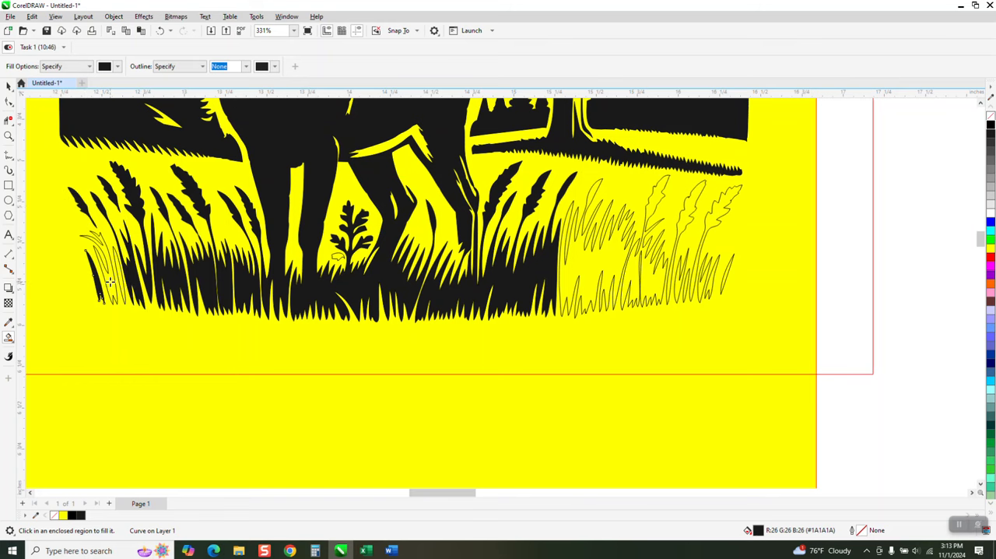
Smart Fill the small lower-left leaf of the plant between the deer's legs, undoing the stray background fill
left_click(342, 263)
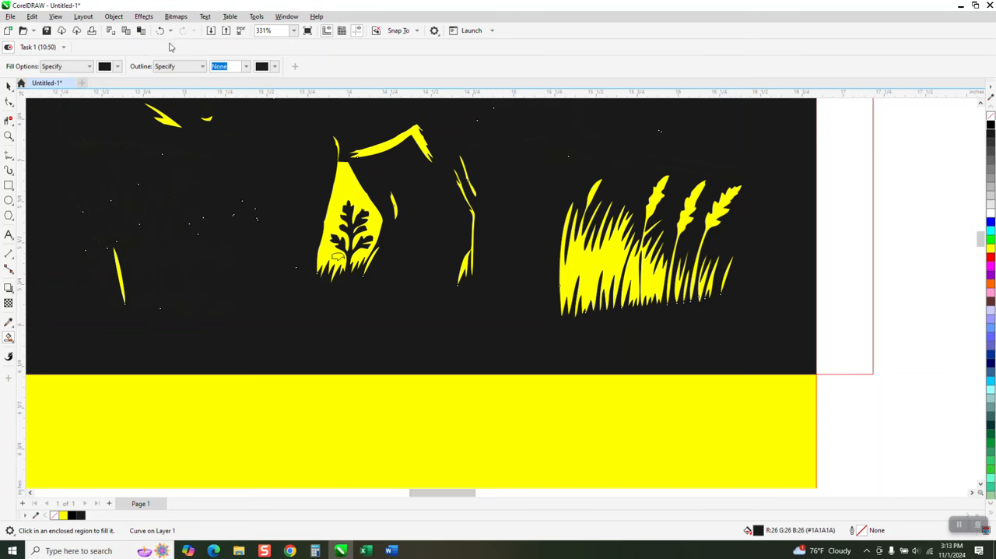
left_click(159, 30)
left_click(340, 257)
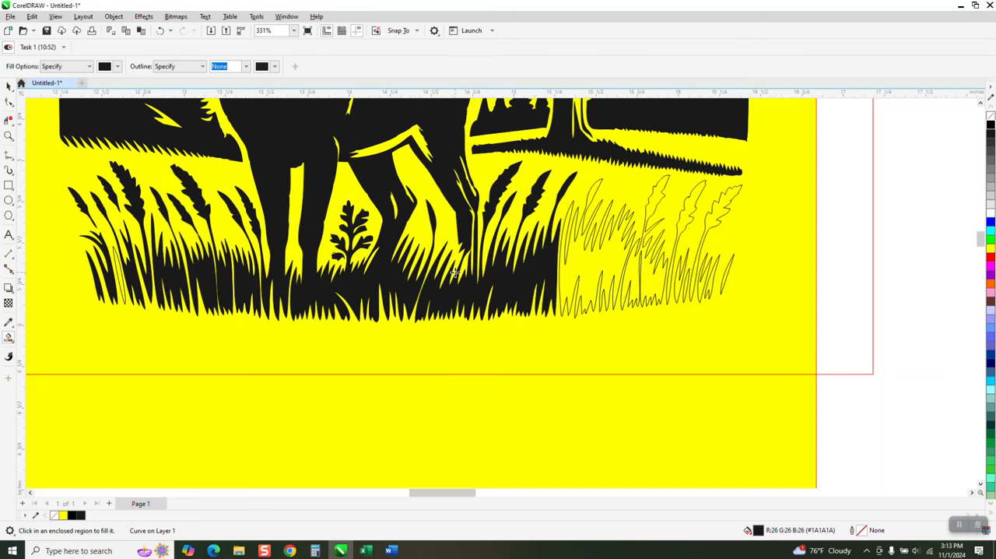
Smart Fill the remaining grass blades and seed heads right of the deer's legs with dark gray (#1A1A1A) and no outline
left_click(585, 279)
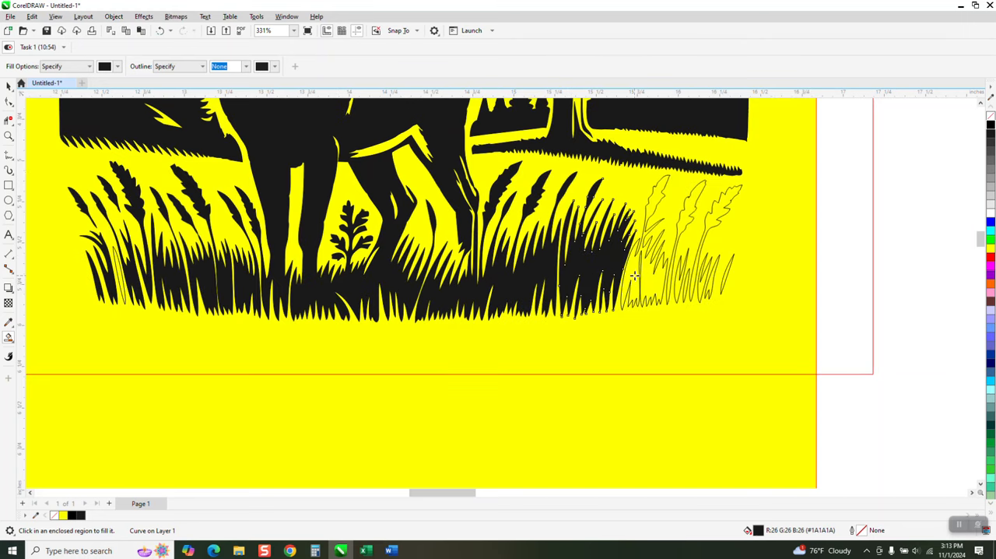
left_click(643, 278)
left_click(686, 211)
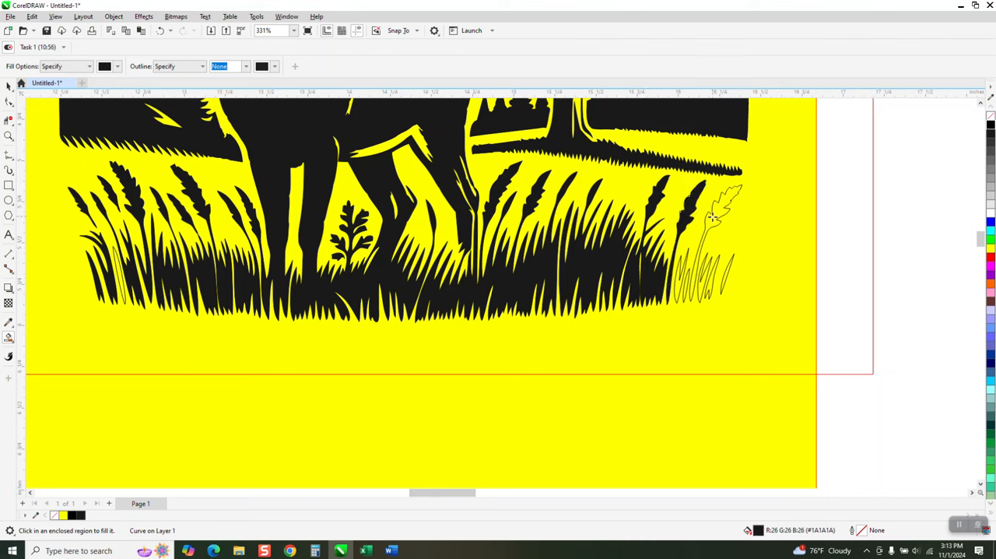
left_click(713, 222)
left_click(724, 277)
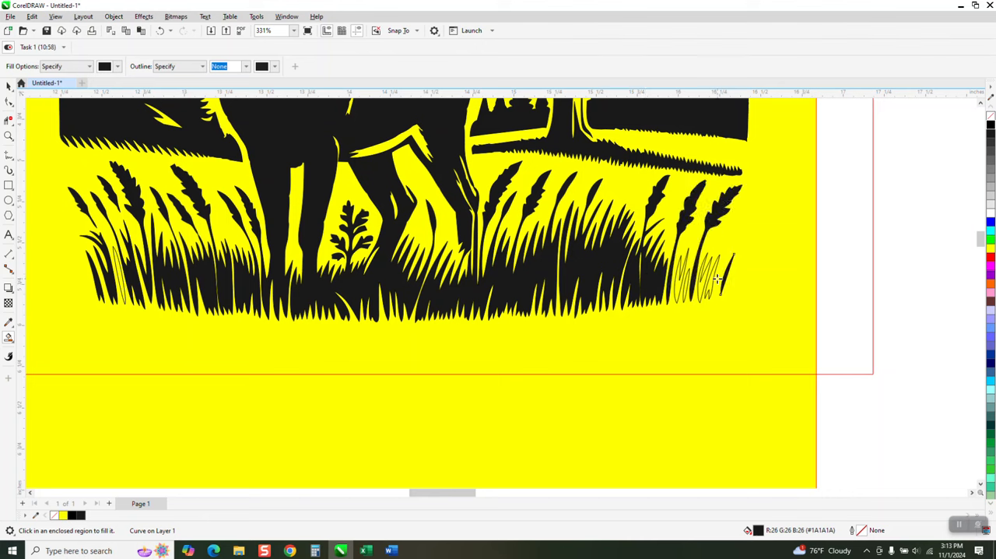
left_click(711, 281)
left_click(703, 286)
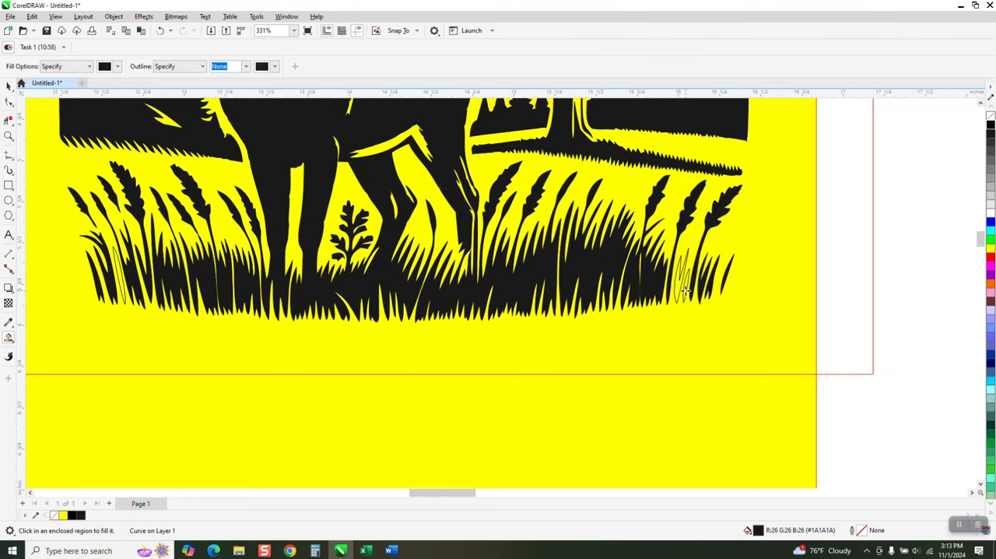
left_click(682, 290)
Delete the red rectangle surrounding the filled deer artwork
scroll(560, 412, "down", 3)
scroll(548, 434, "down", 3)
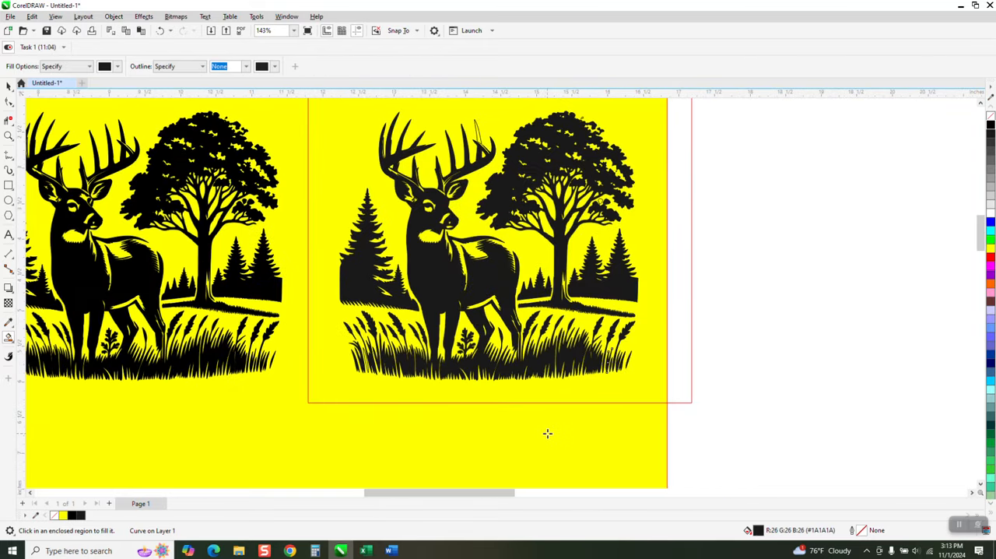
left_click(8, 86)
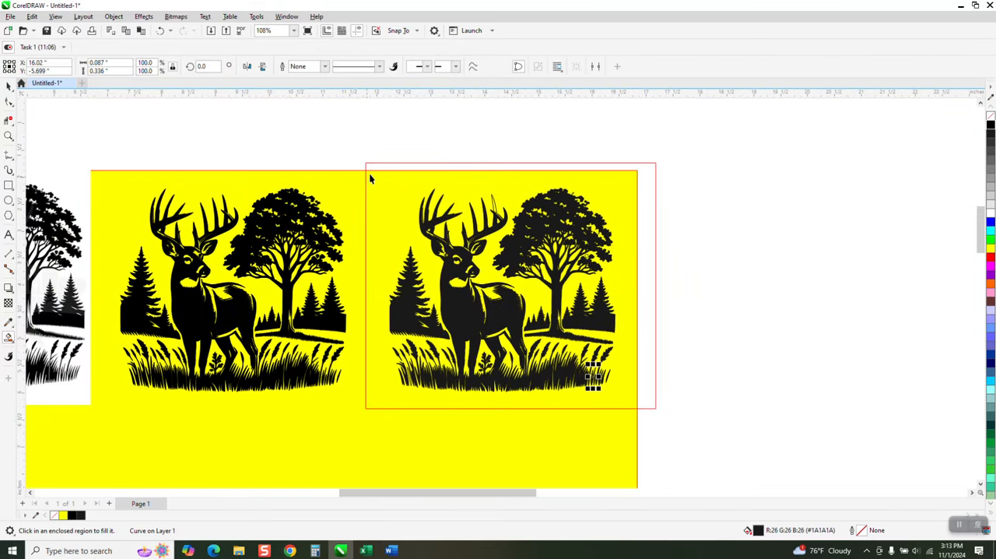
left_click(378, 164)
left_click(371, 167)
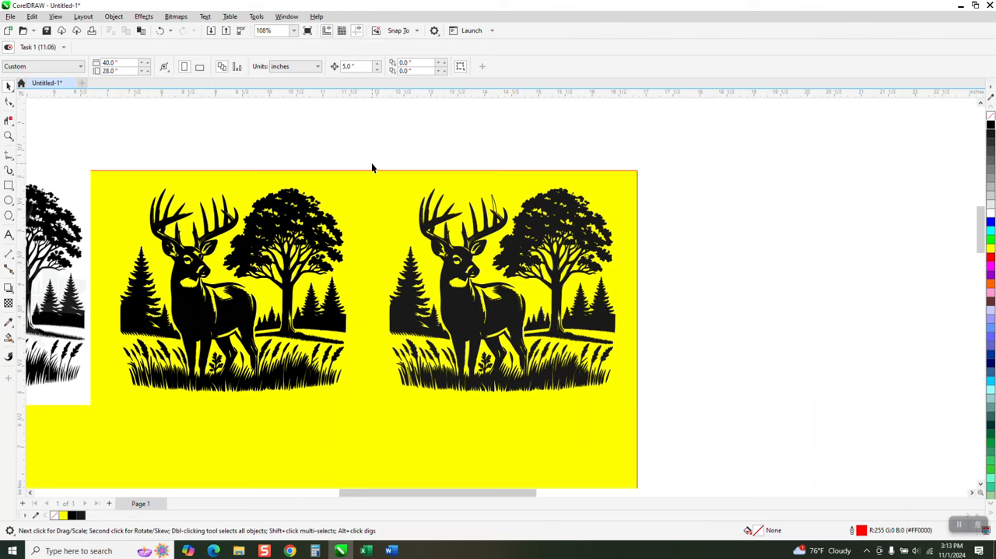
Select all objects of the filled deer artwork on the yellow background and remove their outlines
left_click_drag(680, 432, 680, 432)
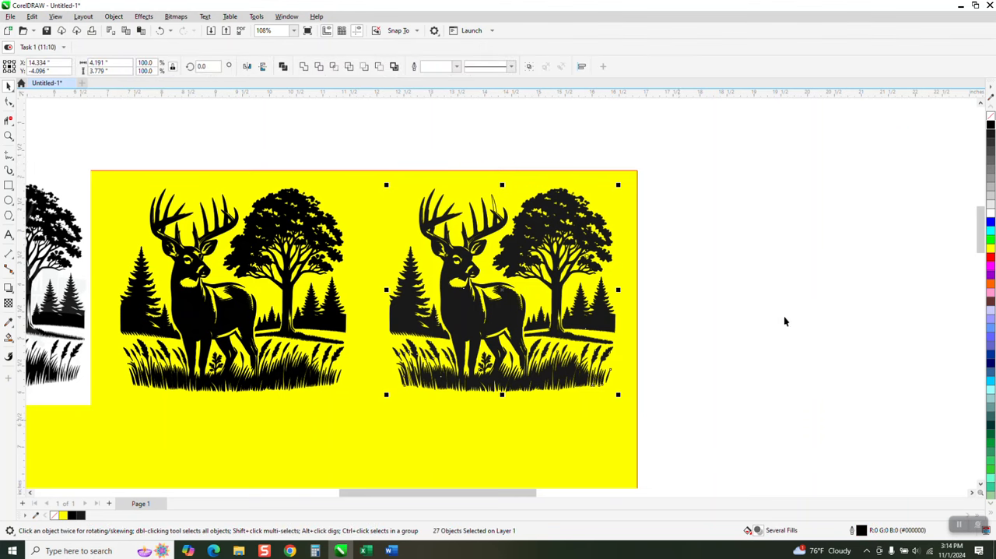
right_click(990, 116)
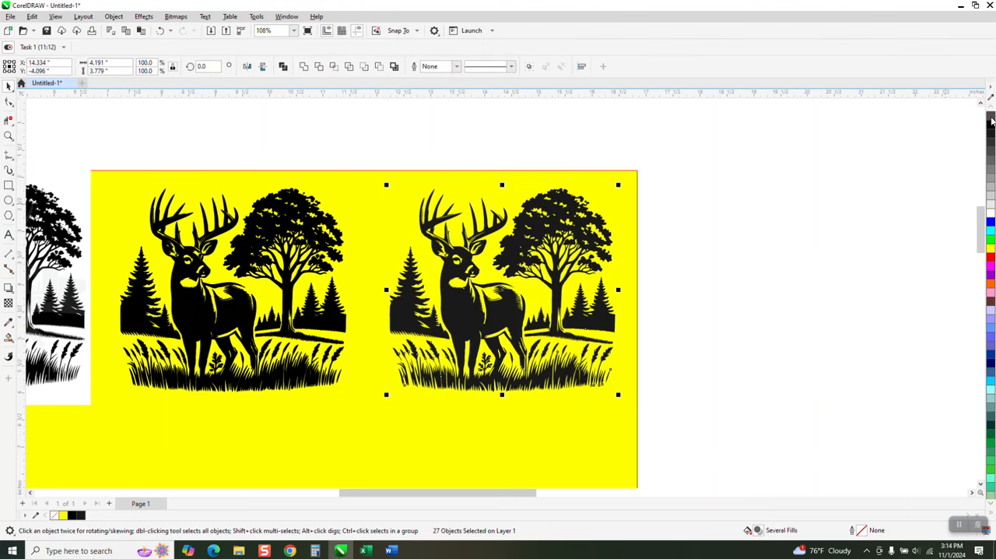
left_click(161, 31)
left_click(9, 136)
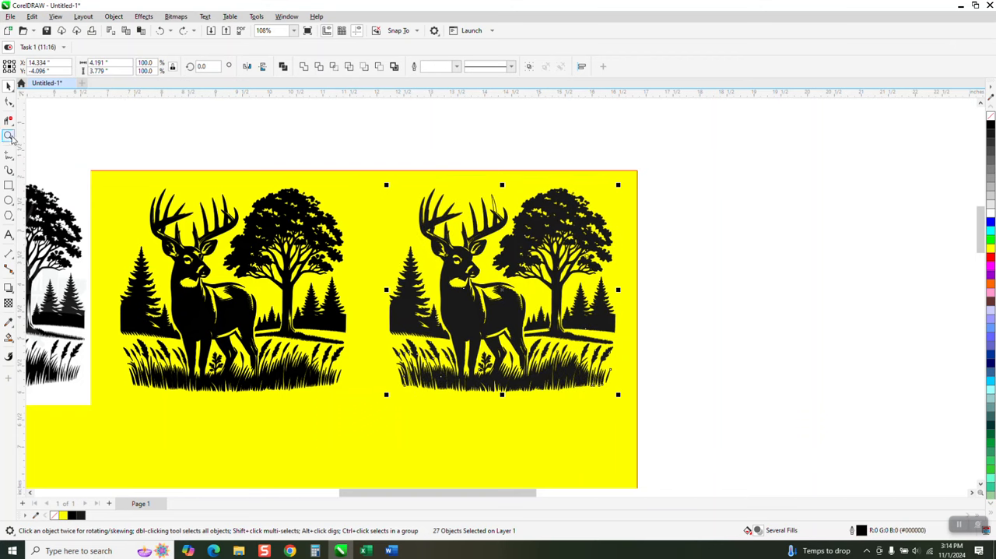
left_click_drag(389, 215, 672, 380)
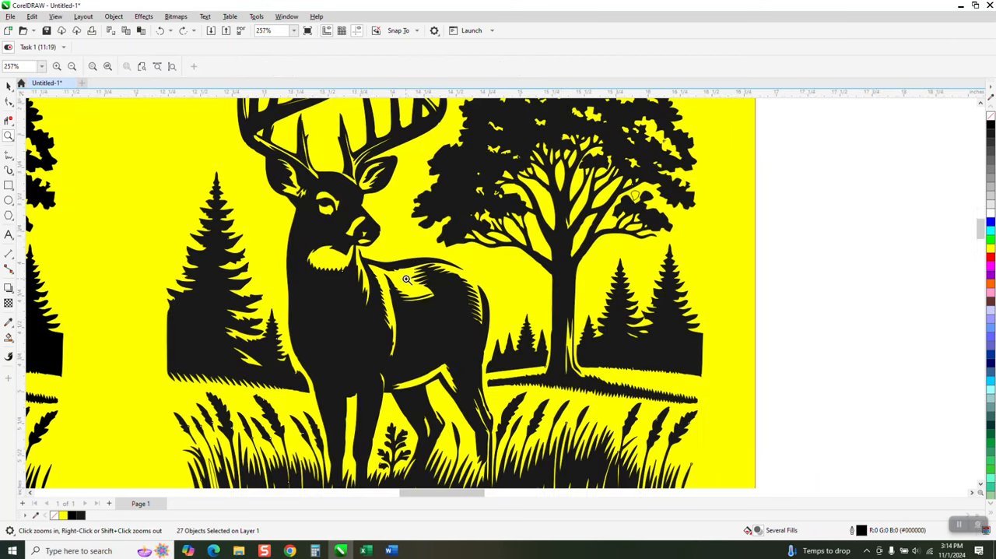
left_click(8, 86)
right_click(990, 116)
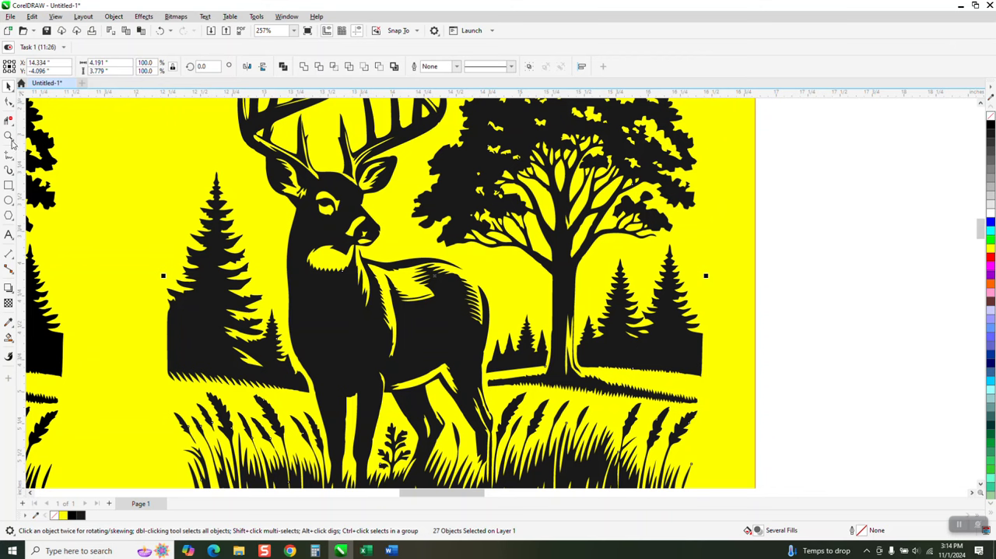
Compare the edges along the deer's hindquarters with and without outlines by undoing and redoing the outline removal
left_click(9, 136)
left_click_drag(424, 294, 554, 343)
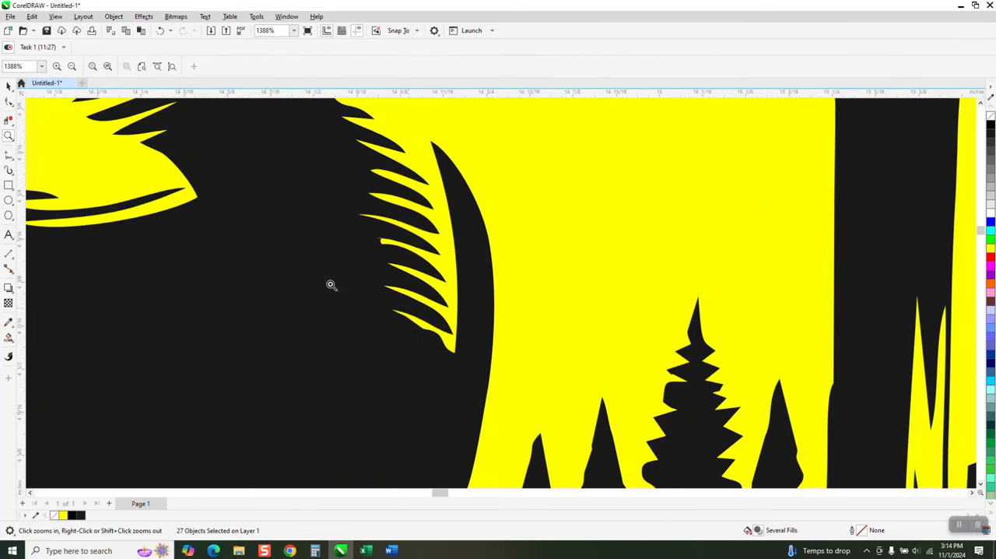
left_click(162, 31)
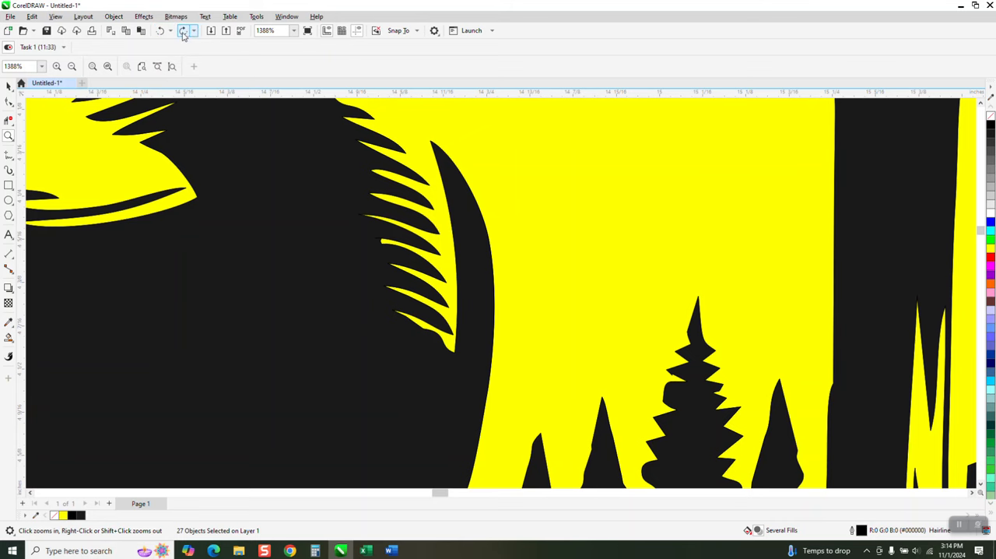
left_click(182, 31)
Group all objects of the filled deer artwork
right_click(554, 321)
right_click(554, 321)
right_click(554, 322)
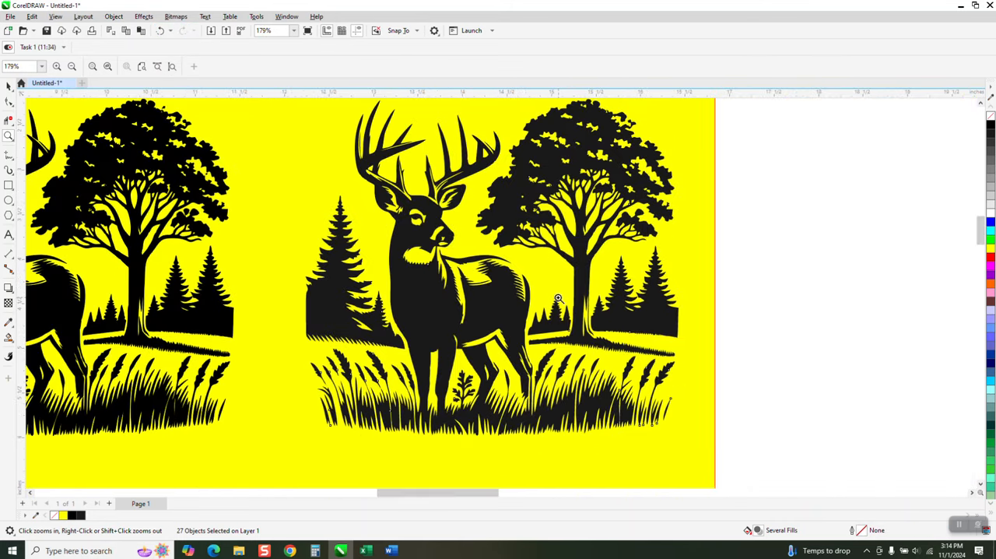
right_click(554, 321)
left_click(9, 86)
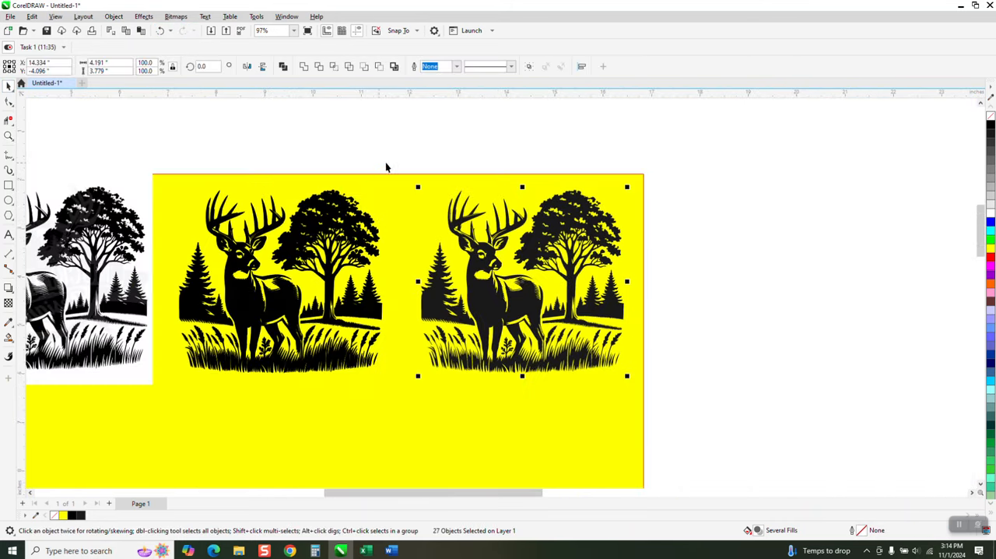
left_click_drag(385, 163, 698, 405)
key("ctrl+g")
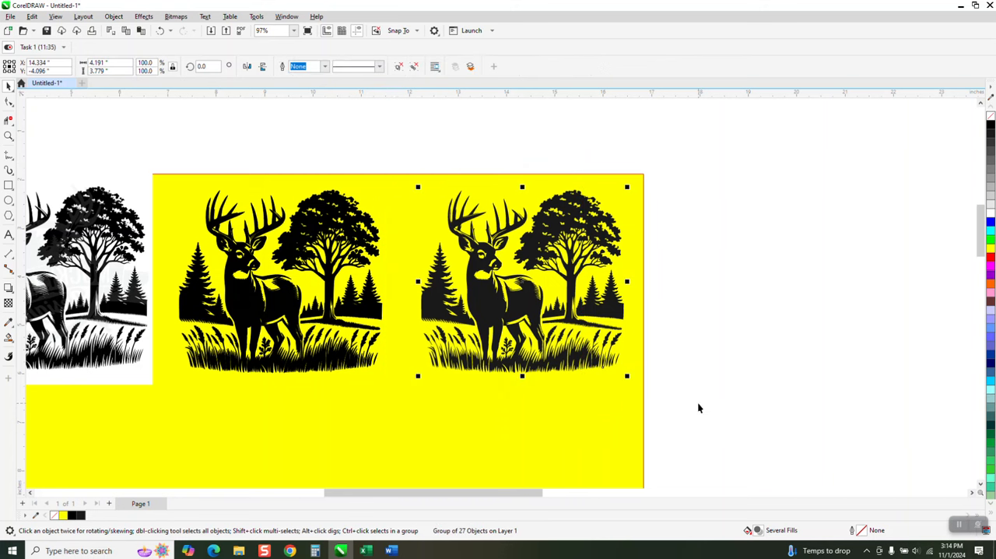
Enlarge the grouped deer artwork to about 13.56 by 12.23 inches and place it right of the yellow rectangle
scroll(640, 361, "down", 2)
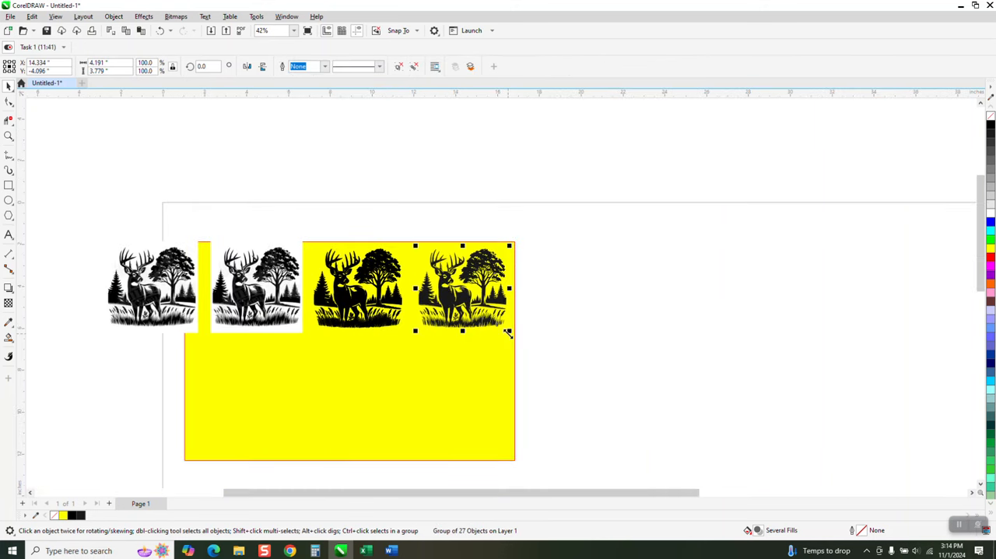
left_click_drag(507, 333, 798, 451)
left_click_drag(601, 294, 714, 291)
left_click_drag(755, 442, 819, 480)
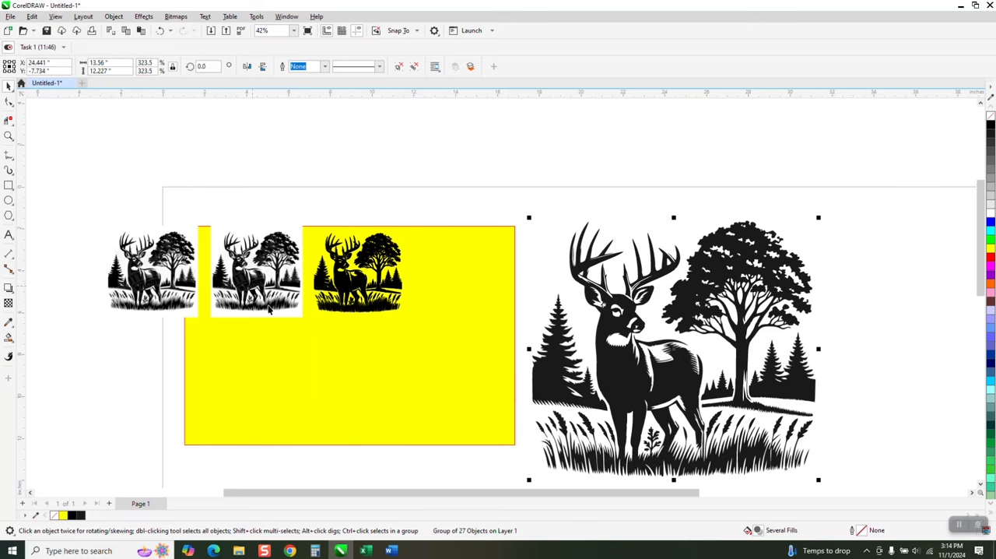
Examine the enlarged artwork's edges around the deer's head, antlers and the large tree
left_click(8, 135)
left_click_drag(558, 257, 731, 345)
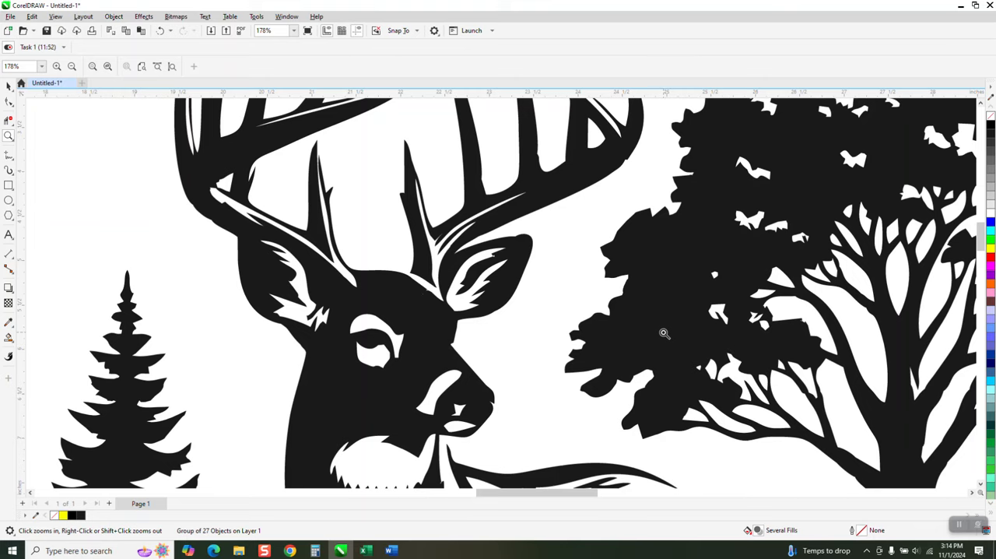
scroll(659, 335, "down", 2)
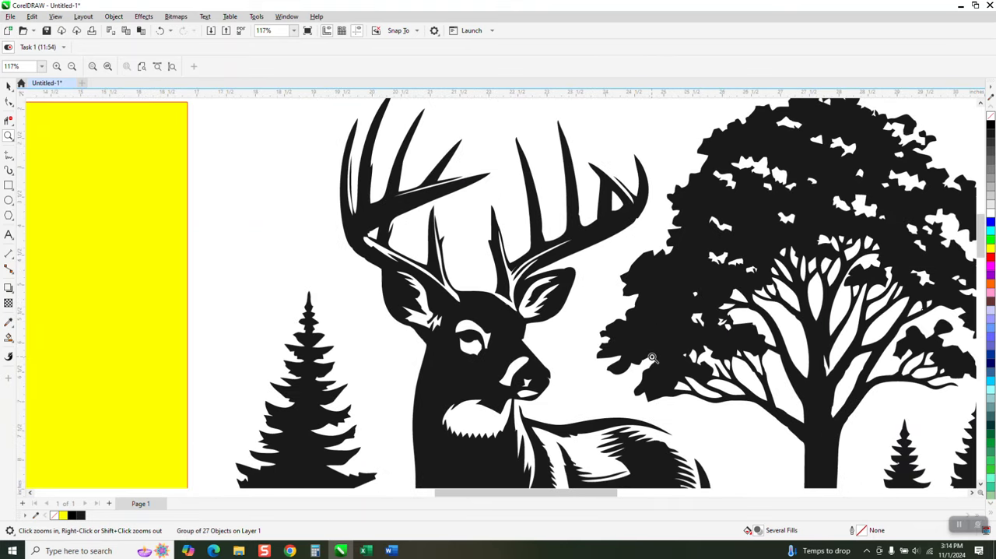